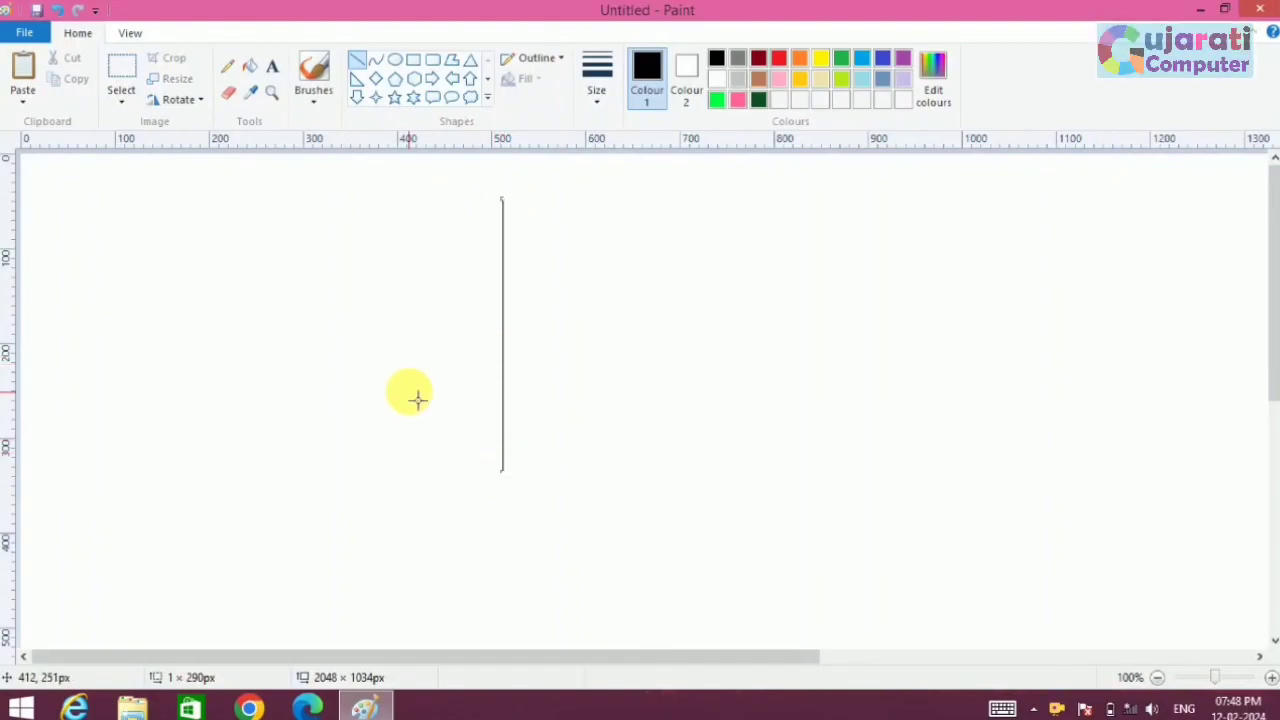
Draw a thicker black curve about 72 × 83 px from the guide line's upper end as the centre petal's left edge.
left_click(376, 60)
left_click(589, 102)
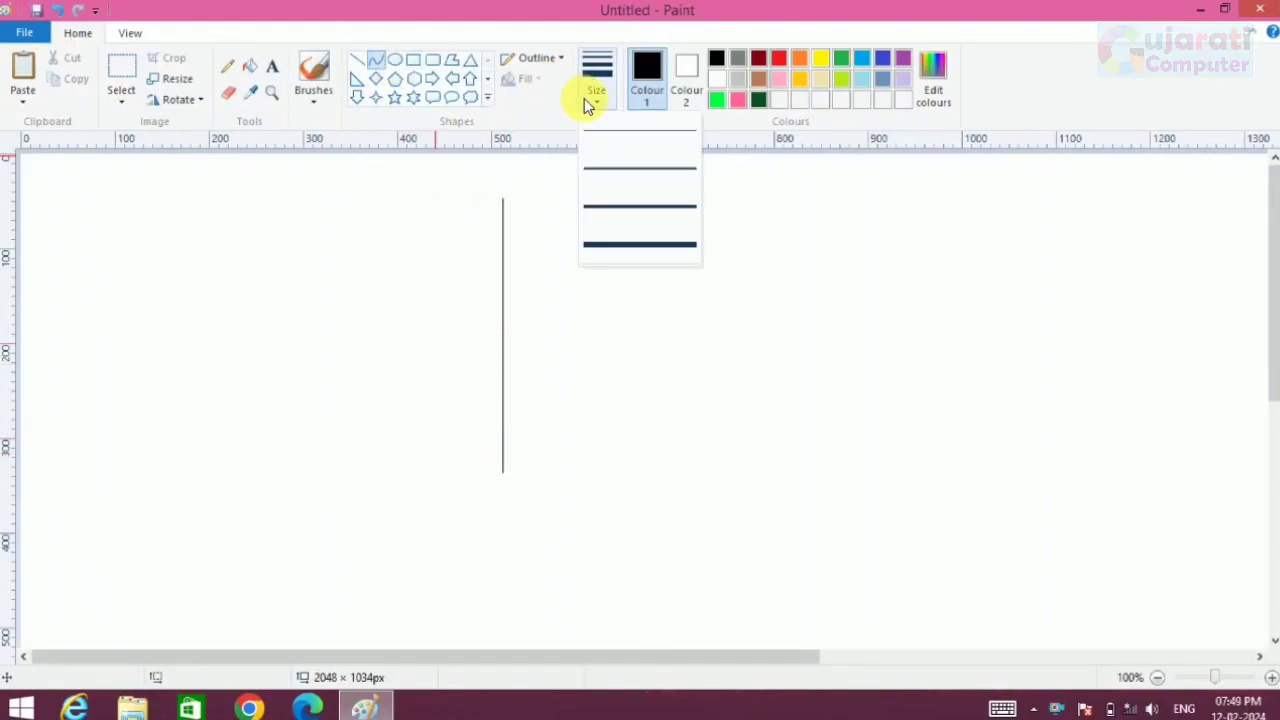
left_click(606, 170)
left_click_drag(510, 217, 444, 293)
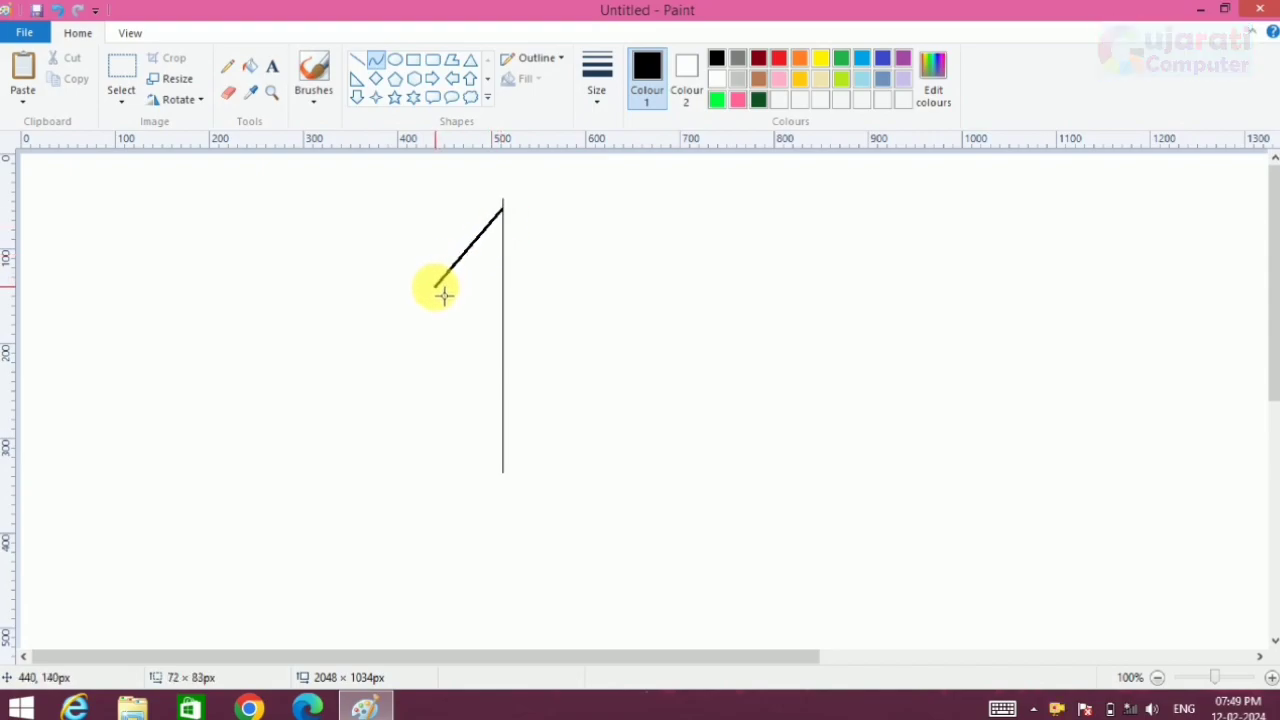
mouse_move(474, 246)
left_mouse_down()
mouse_move(488, 210)
mouse_move(460, 229)
mouse_move(451, 220)
mouse_move(483, 240)
mouse_move(460, 253)
left_mouse_up()
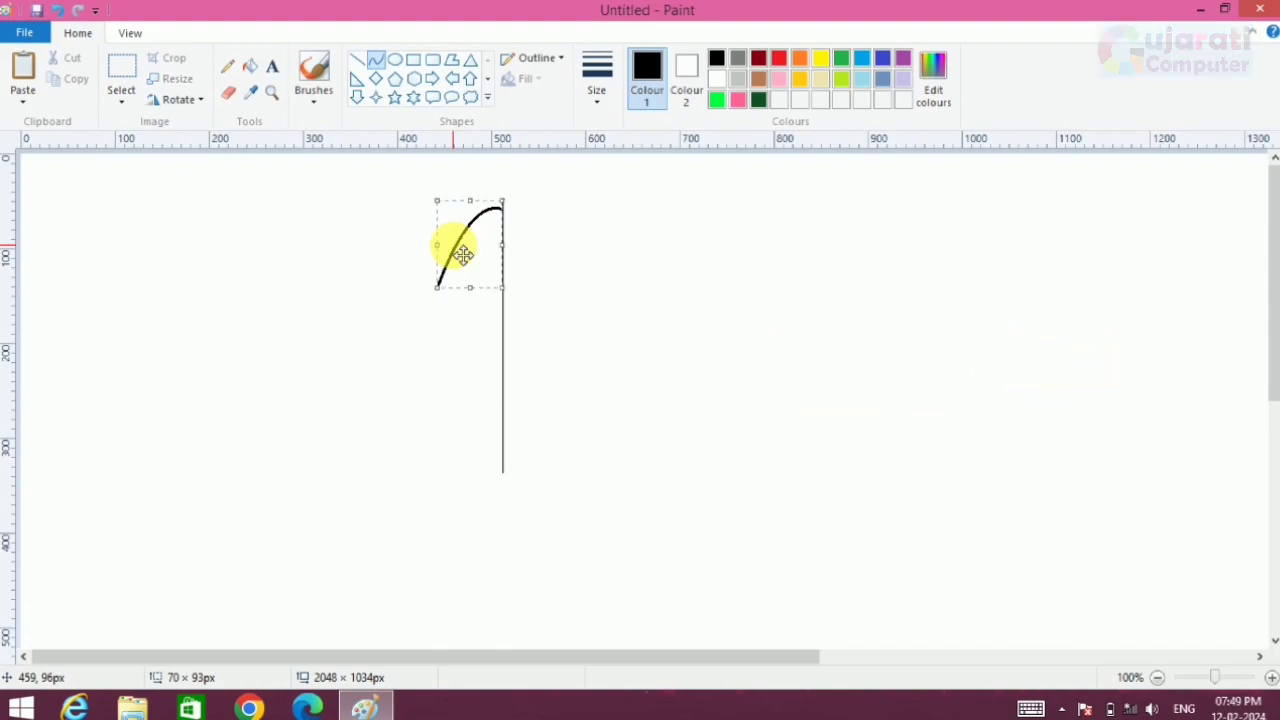
left_click(419, 264)
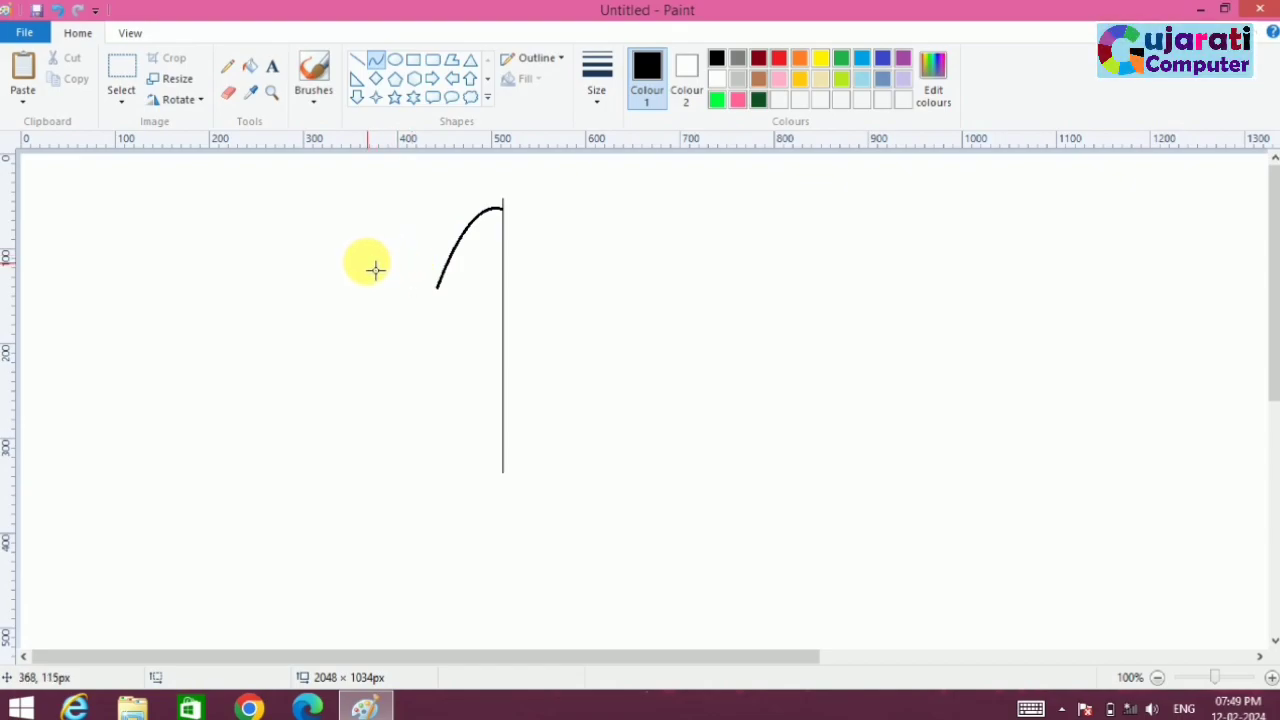
Draw the left petal with an inner curve about 142 × 217 px and an S-shaped outer curve meeting it at the tip.
left_click_drag(364, 262, 498, 465)
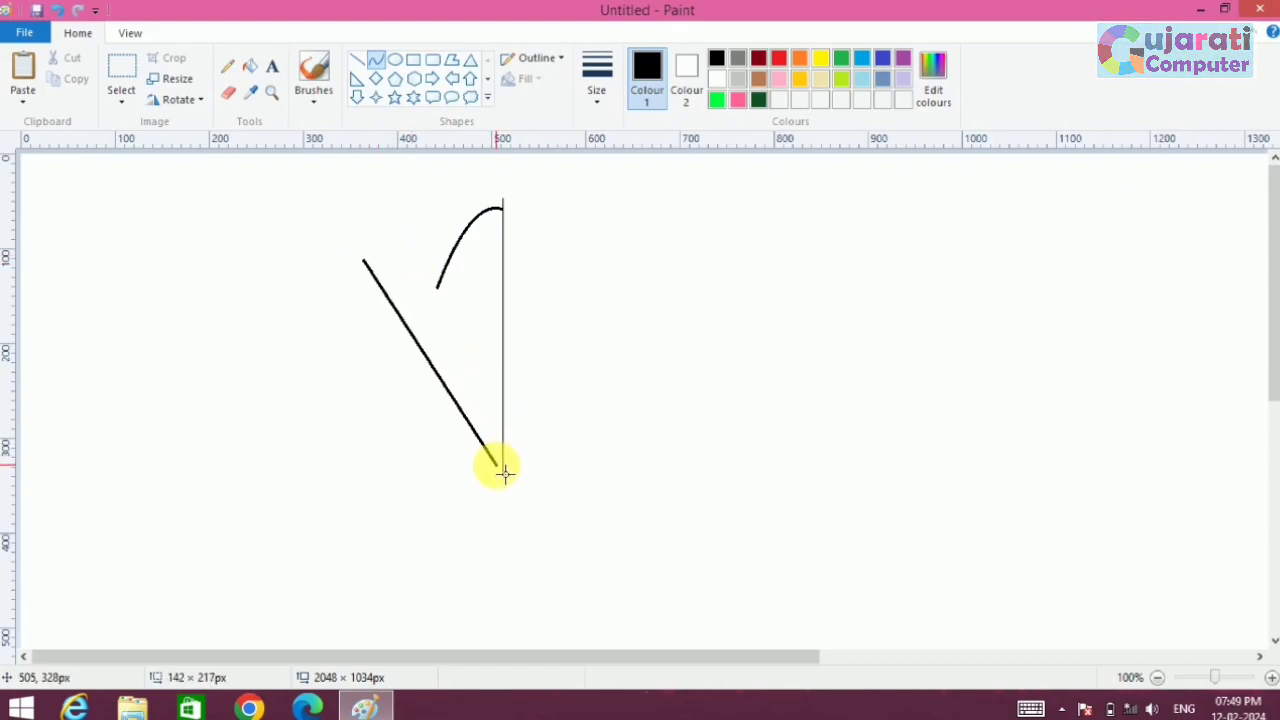
left_click_drag(478, 398, 480, 262)
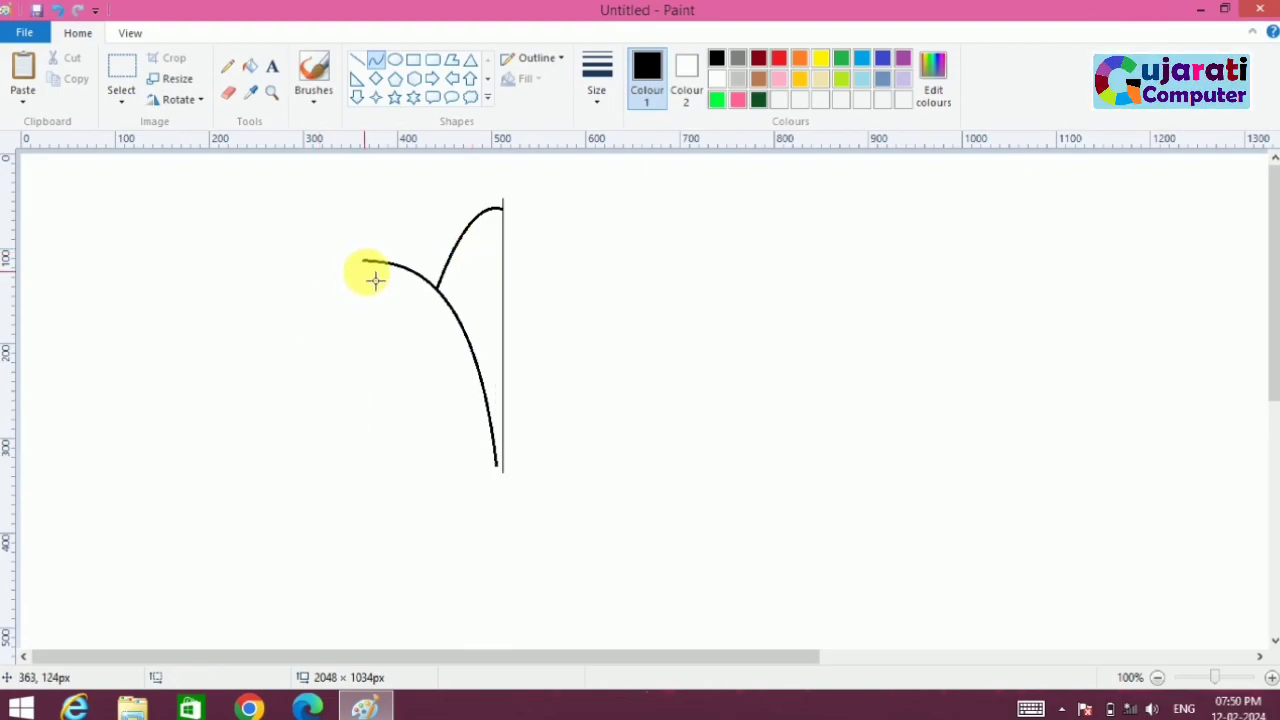
left_click_drag(494, 495, 360, 266)
left_click_drag(424, 405, 419, 333)
left_click(284, 350)
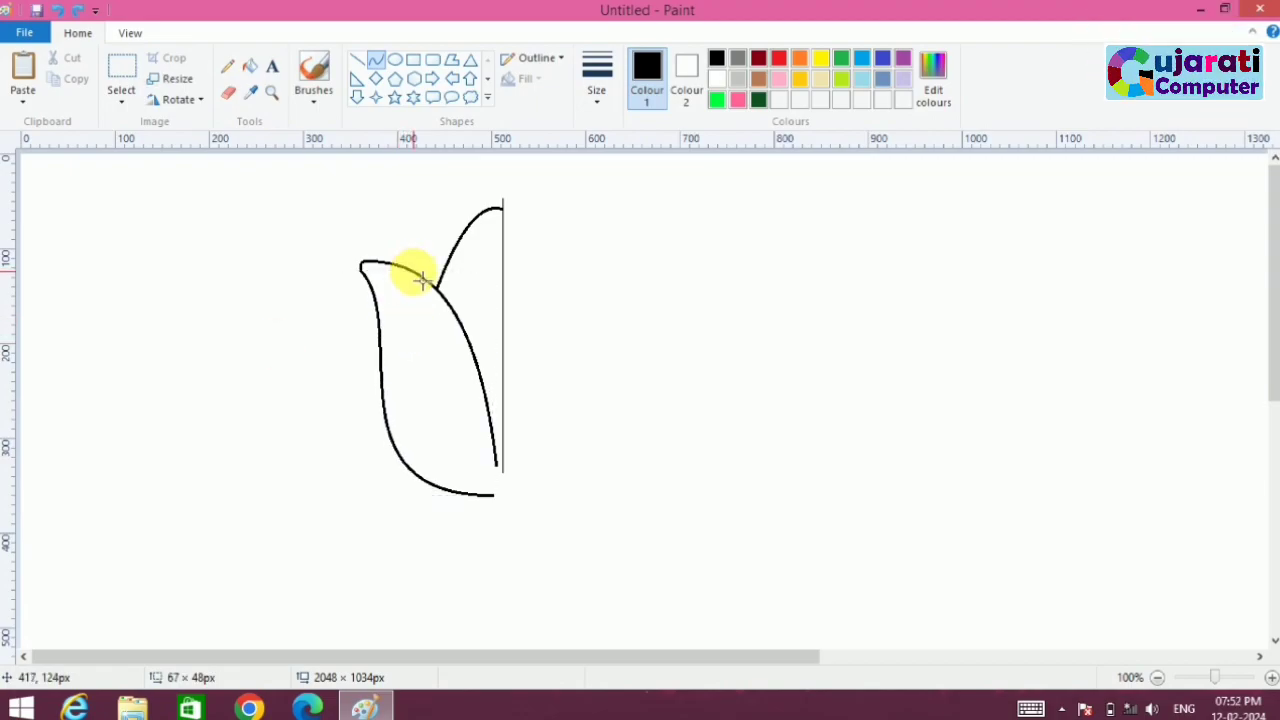
Draw a small rounded petal between the left petal's upper edge and the centre petal.
left_click_drag(417, 277, 425, 243)
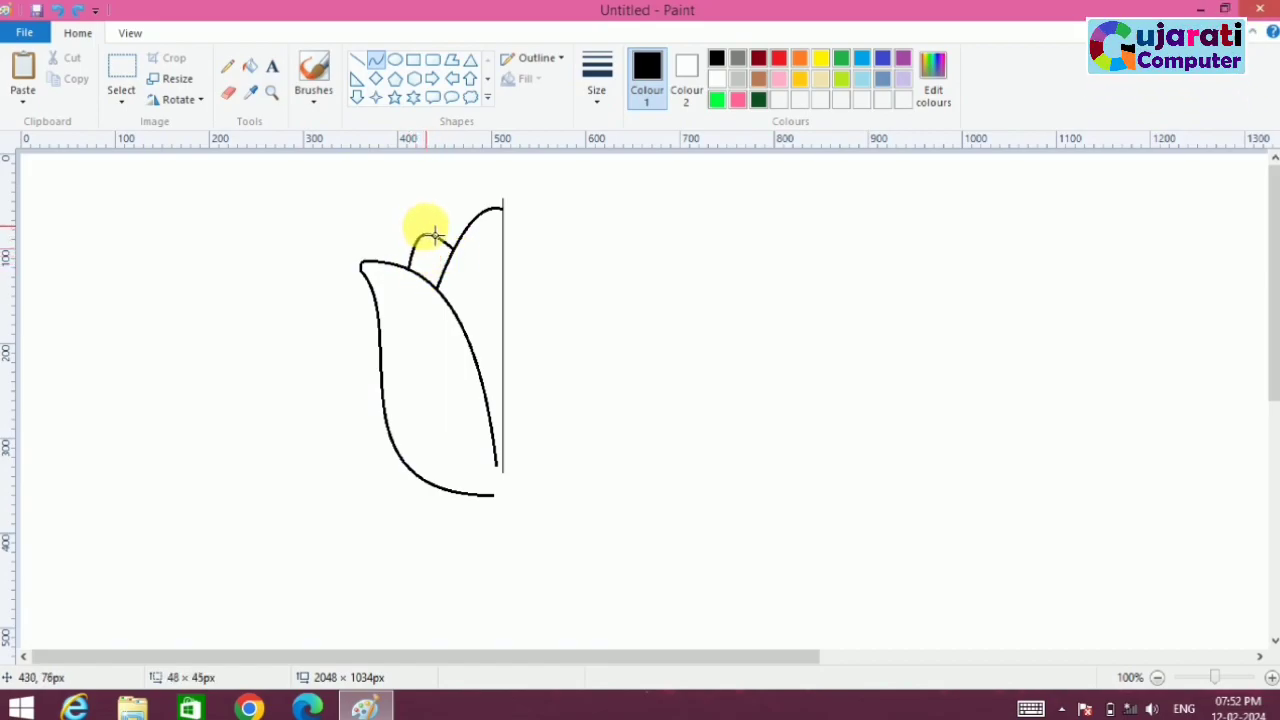
left_click(435, 236)
left_click(284, 327)
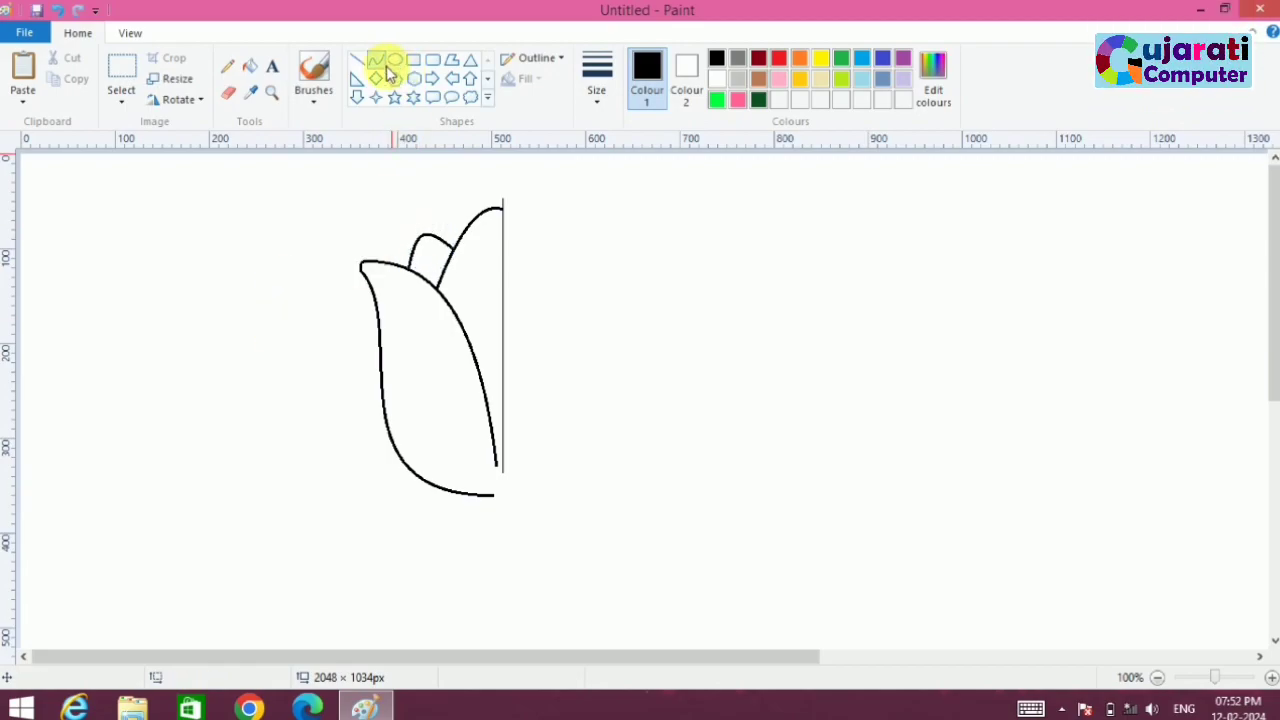
Add a thin contour curve about 85 × 232 px just inside the left petal's outer edge.
left_click(597, 72)
left_click(615, 155)
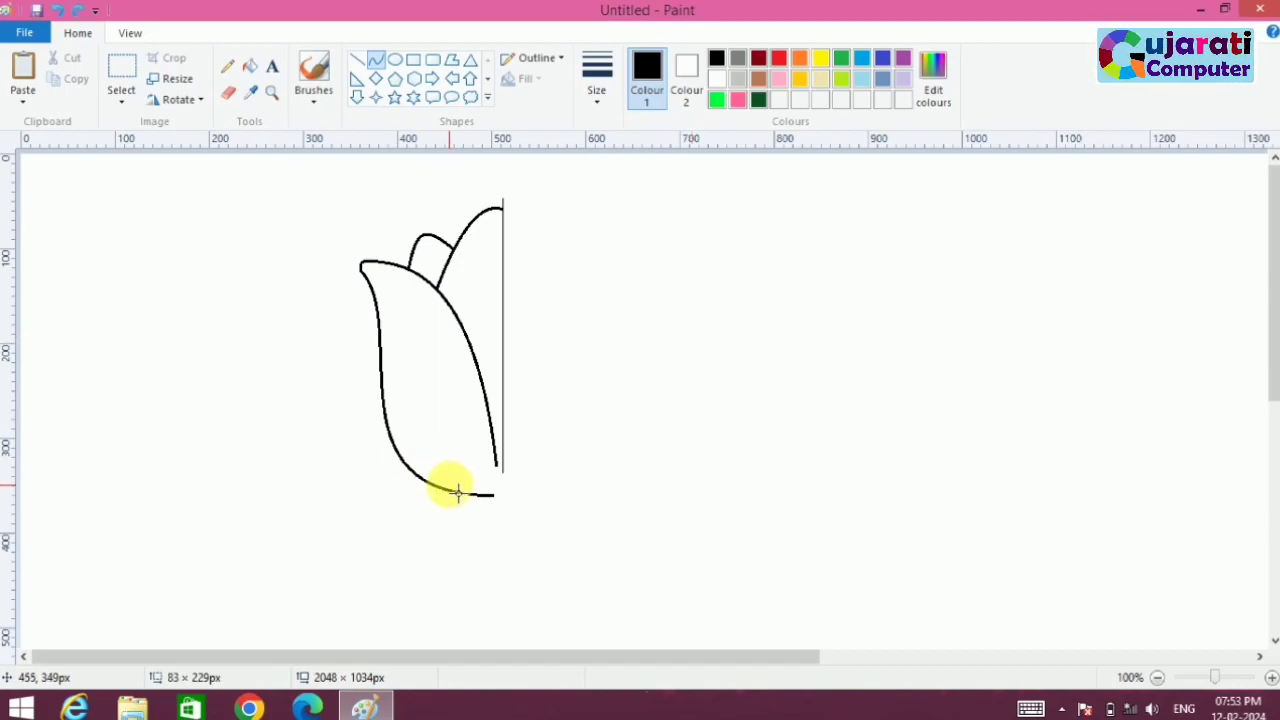
mouse_move(455, 490)
left_mouse_down()
mouse_move(411, 406)
mouse_move(403, 312)
mouse_move(372, 273)
left_mouse_up()
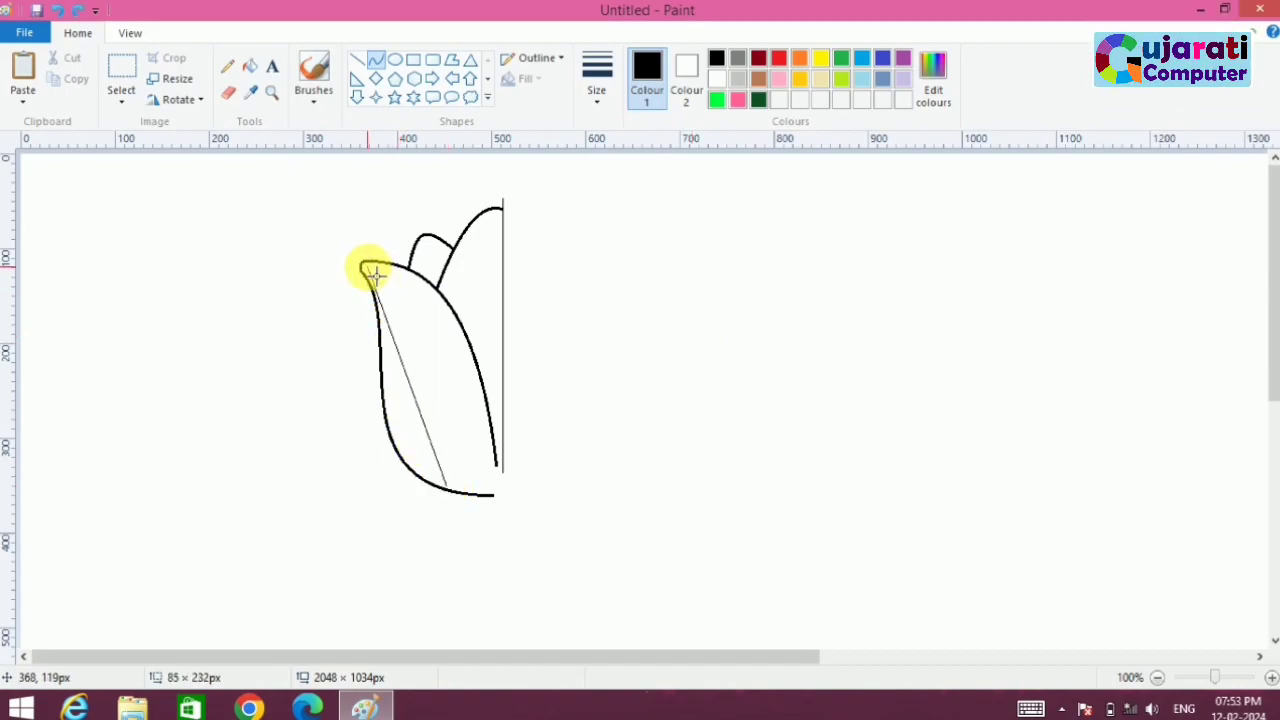
mouse_move(420, 374)
left_mouse_down()
mouse_move(400, 449)
mouse_move(386, 451)
mouse_move(400, 470)
mouse_move(371, 466)
mouse_move(366, 328)
mouse_move(417, 337)
mouse_move(415, 377)
mouse_move(414, 319)
left_mouse_up()
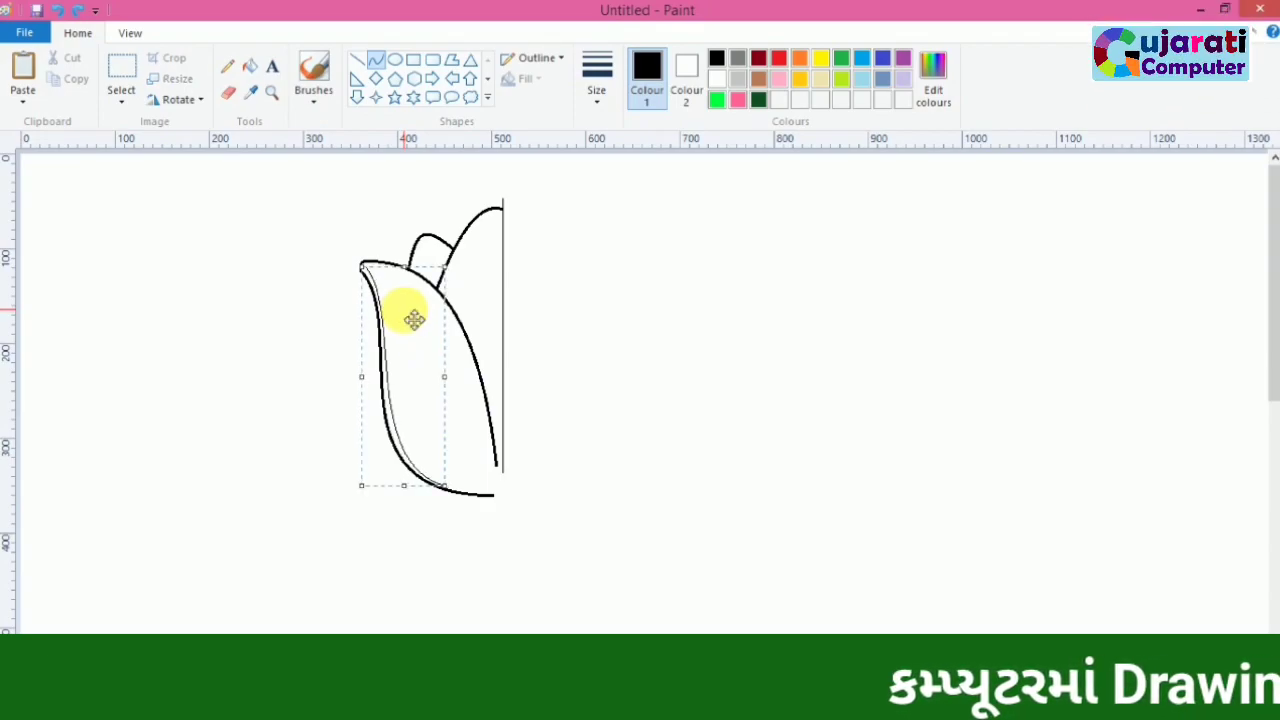
left_click(277, 323)
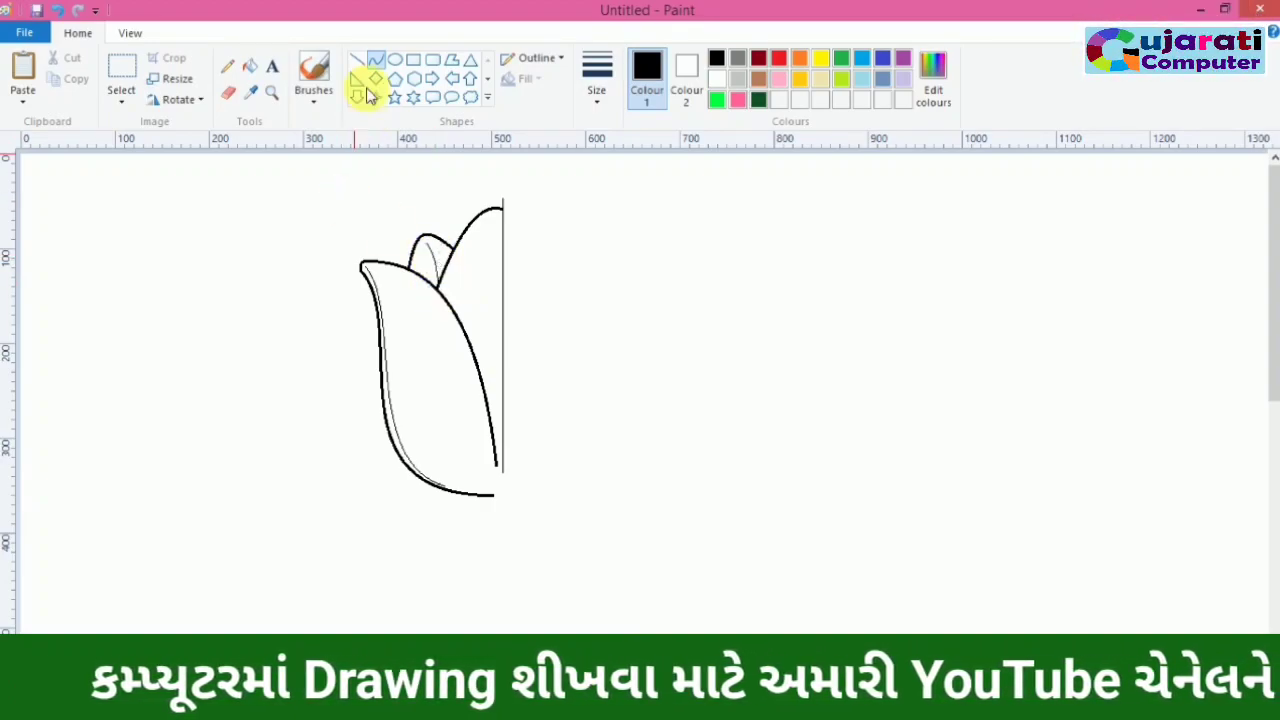
Erase the vertical guide line by covering it with a thicker white line.
left_click(598, 100)
left_click(600, 162)
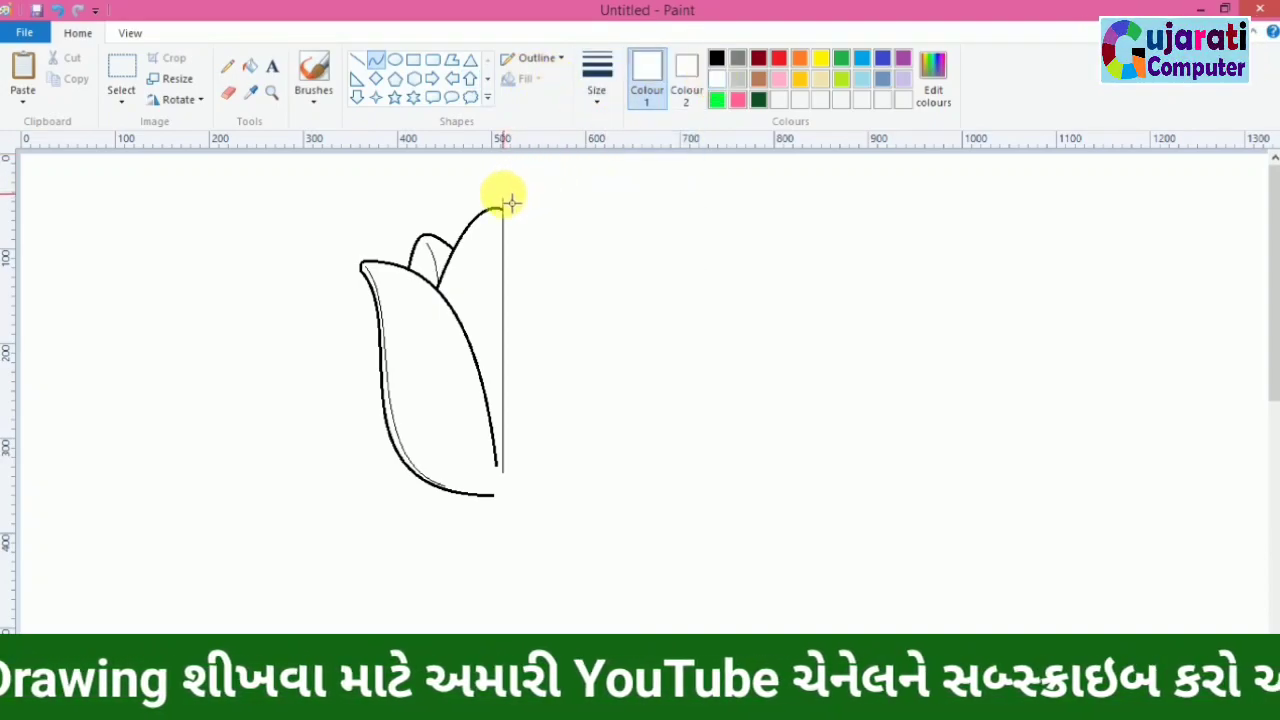
left_click_drag(503, 196, 503, 445)
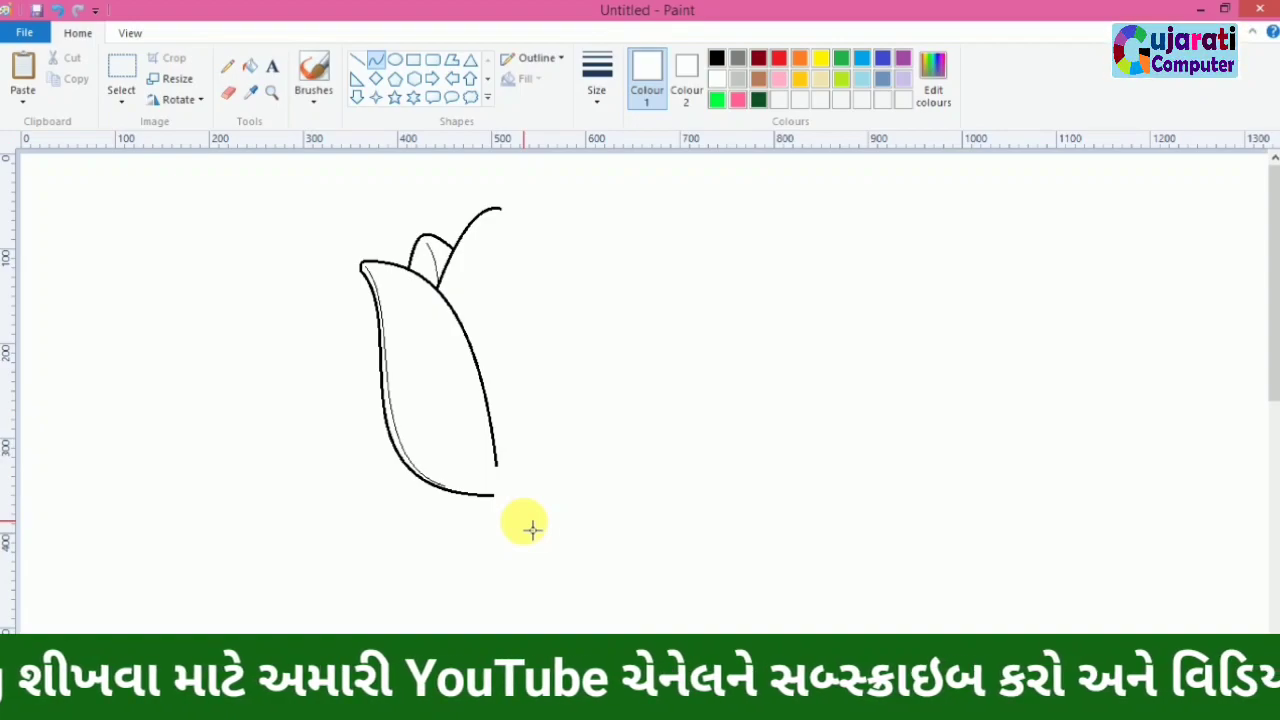
Copy the half tulip, flip the pasted copy horizontally and align it against the original to complete the flower.
left_click(121, 80)
left_click_drag(337, 172, 507, 543)
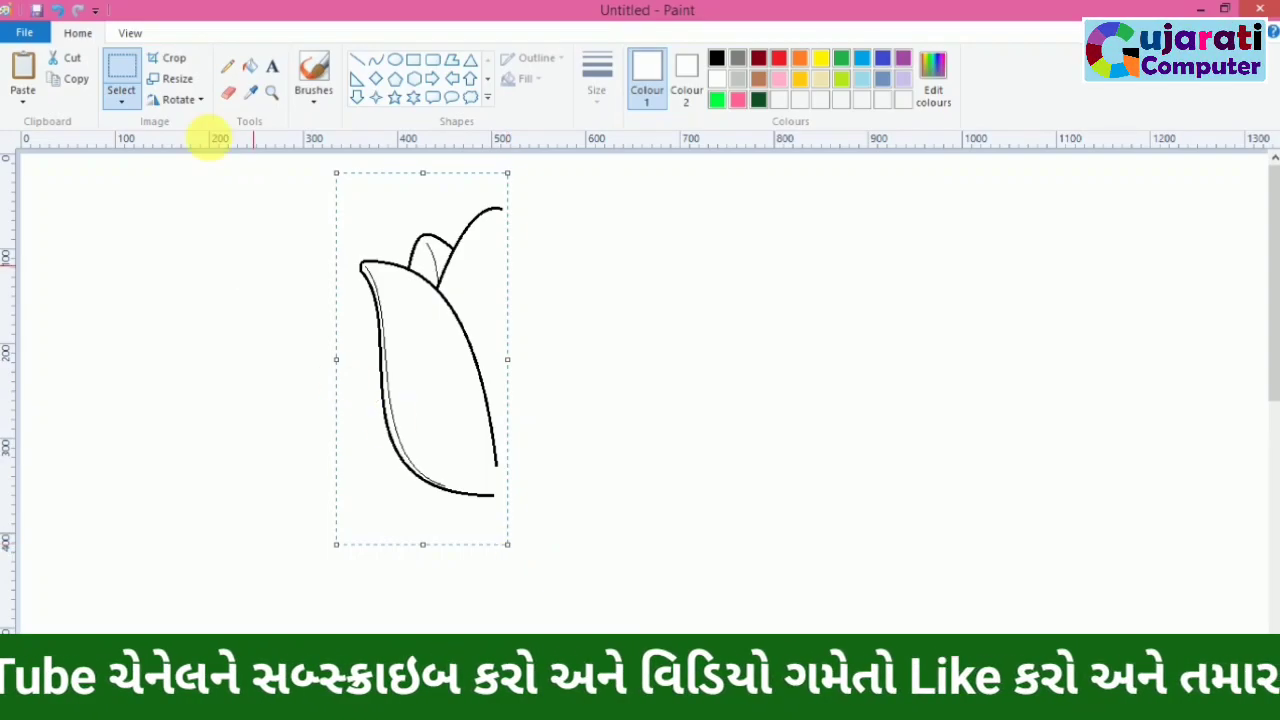
left_click(78, 80)
left_click(23, 70)
left_click(178, 100)
left_click(202, 205)
left_click_drag(155, 270, 620, 302)
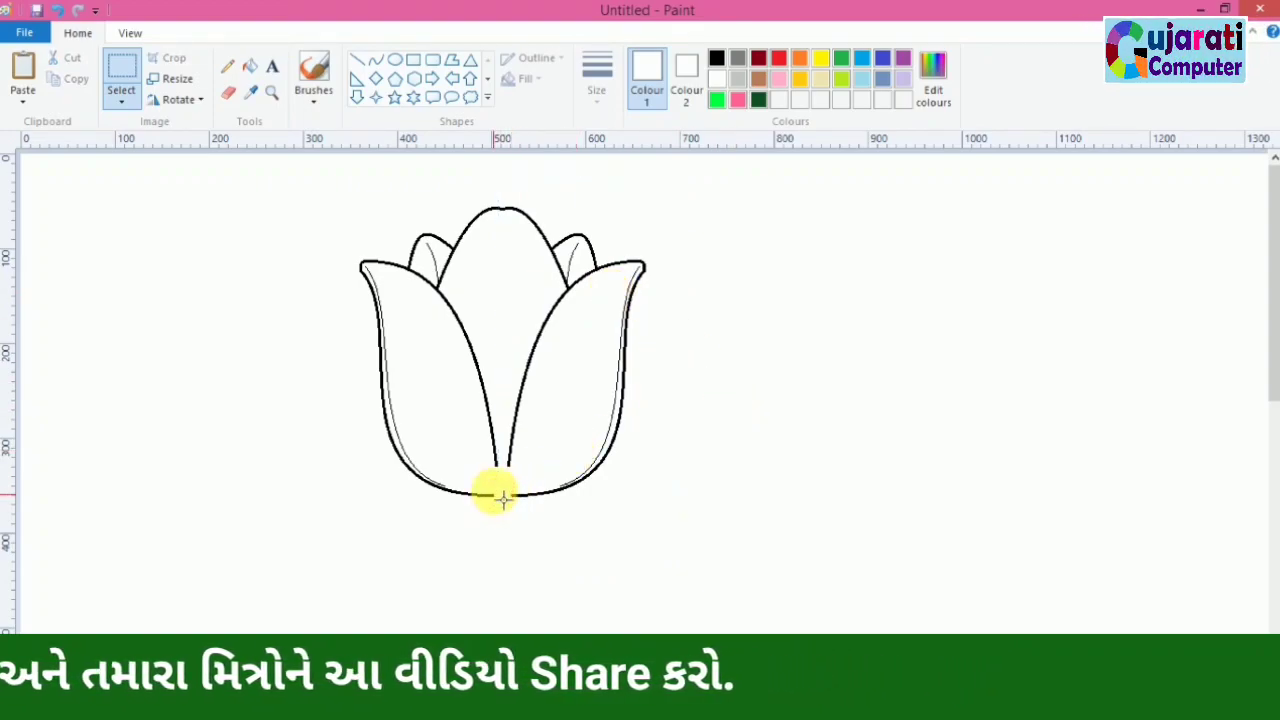
Touch up the open line ends at the flower's base in white and close the gap with short black curves.
left_click(375, 61)
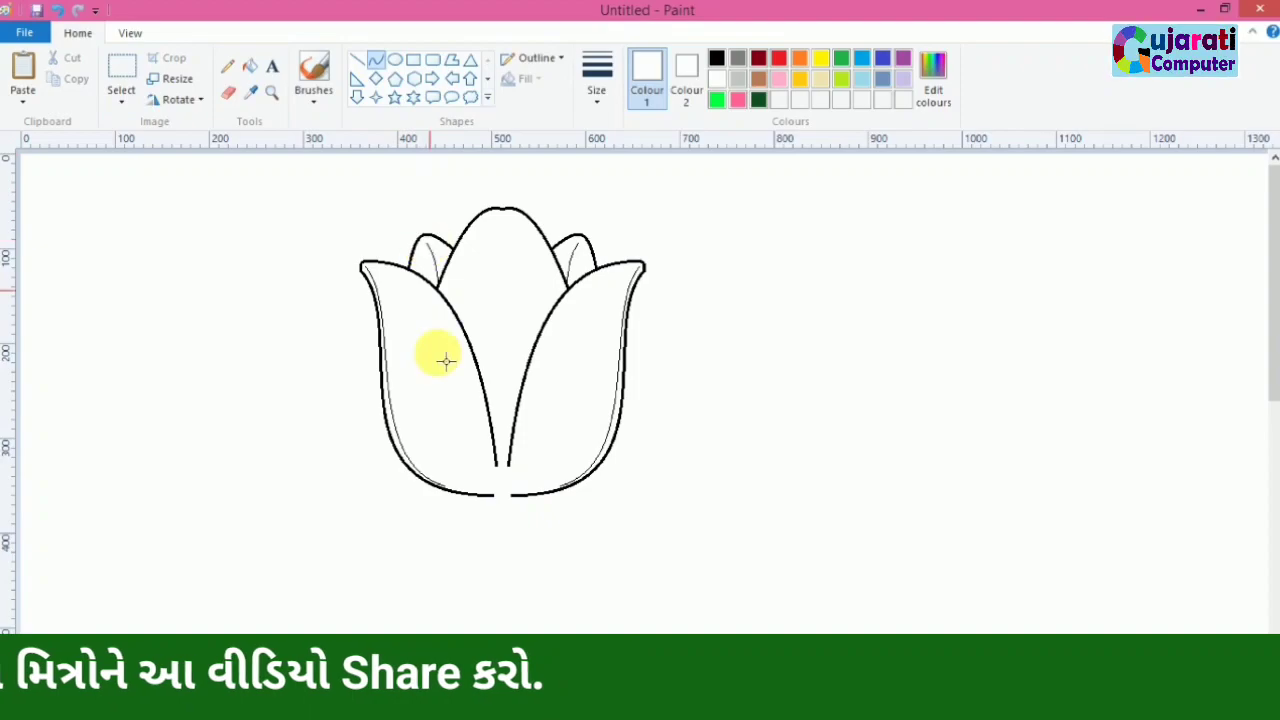
left_click(497, 464)
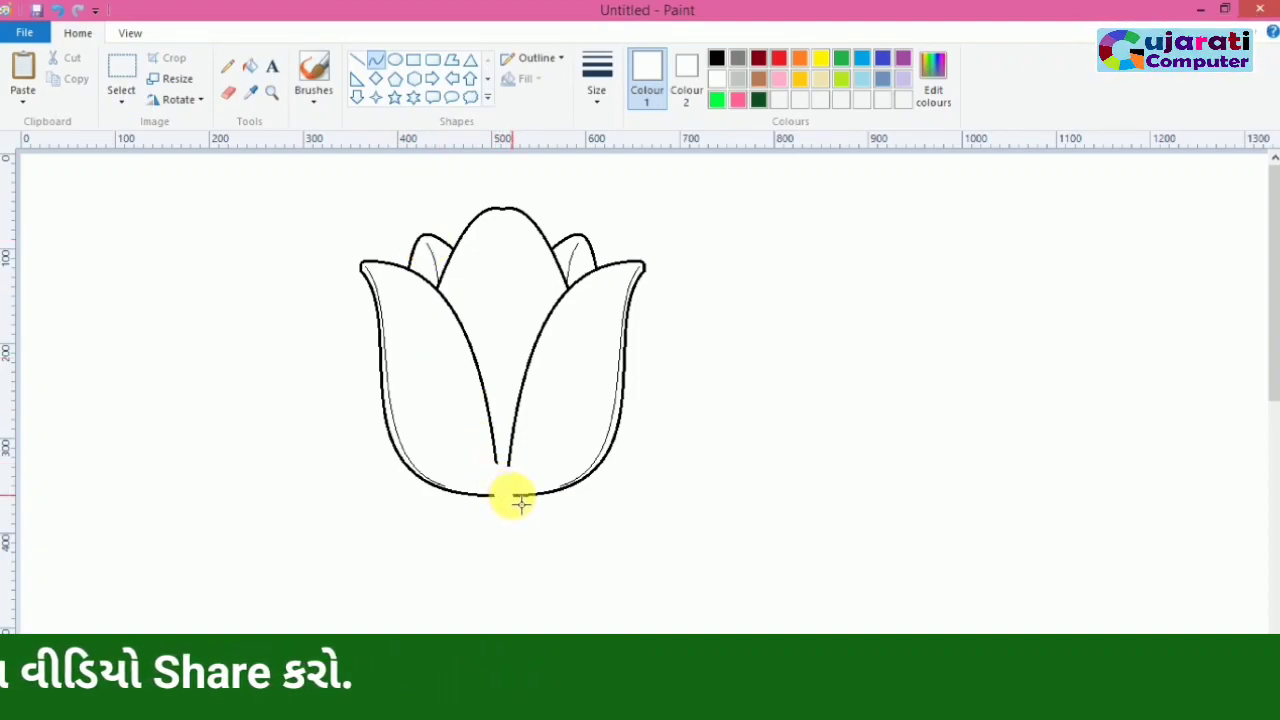
left_click(716, 58)
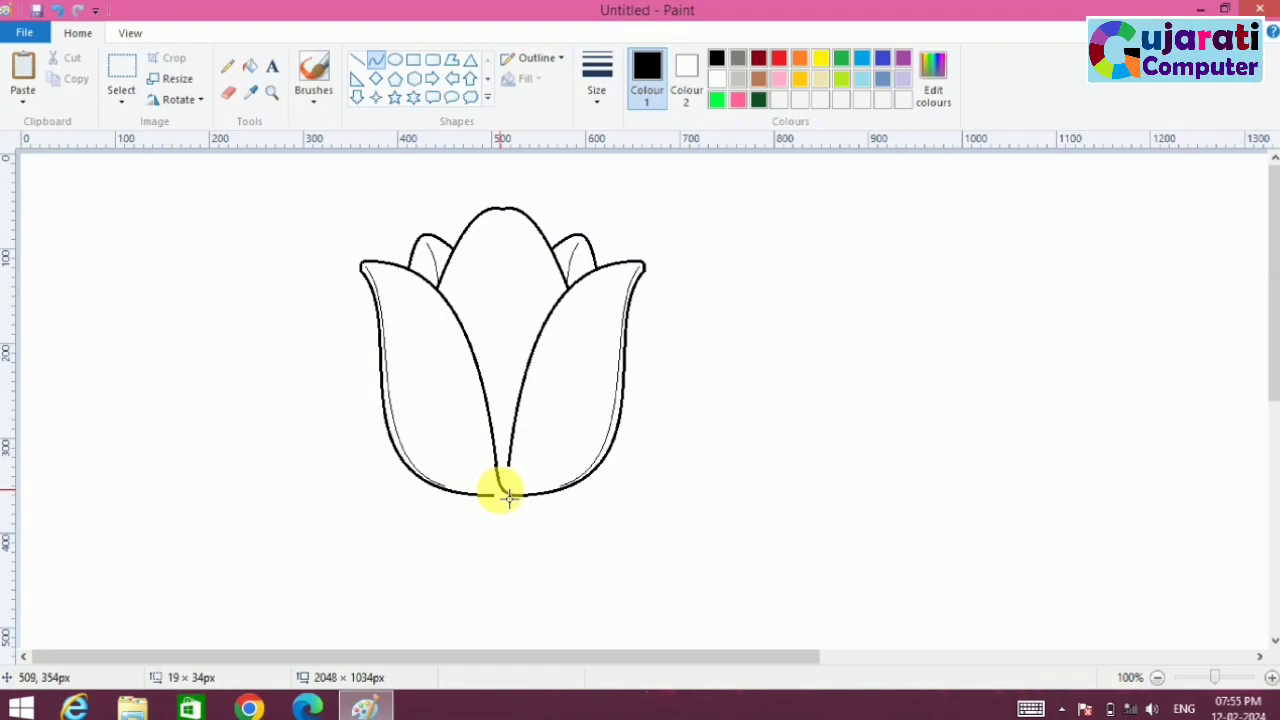
left_click(510, 498)
left_click(489, 537)
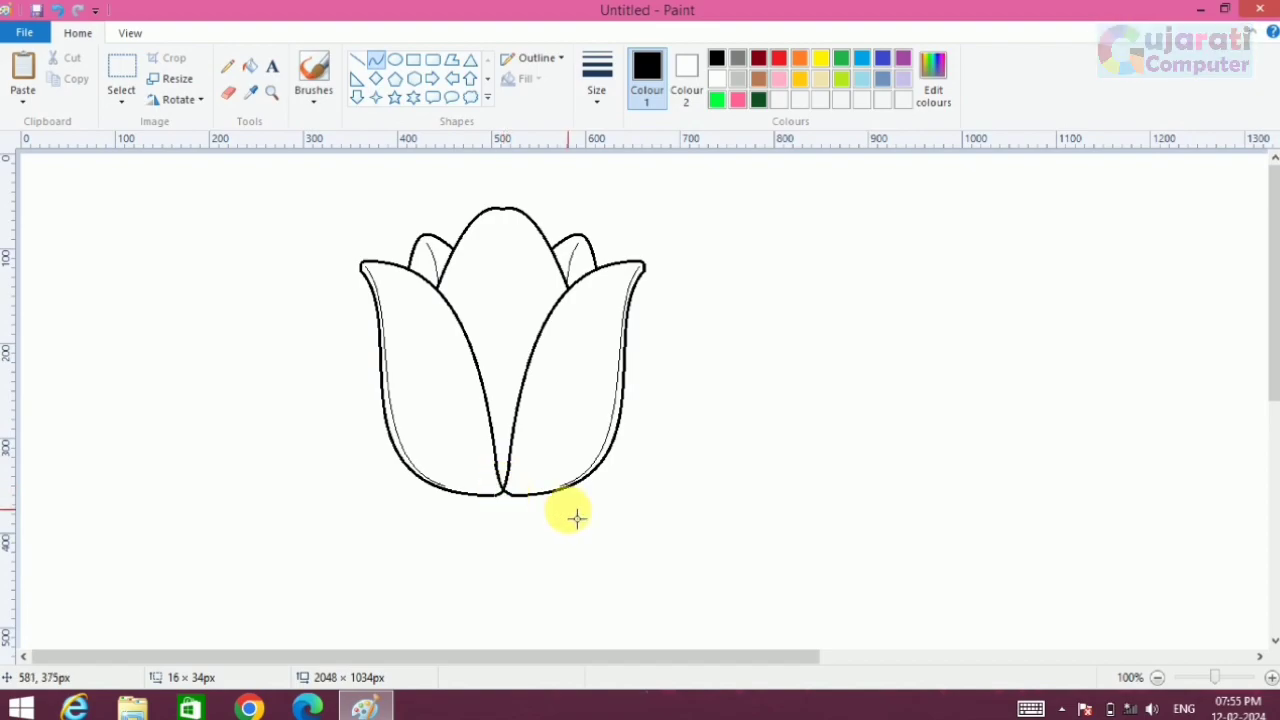
left_click(614, 538)
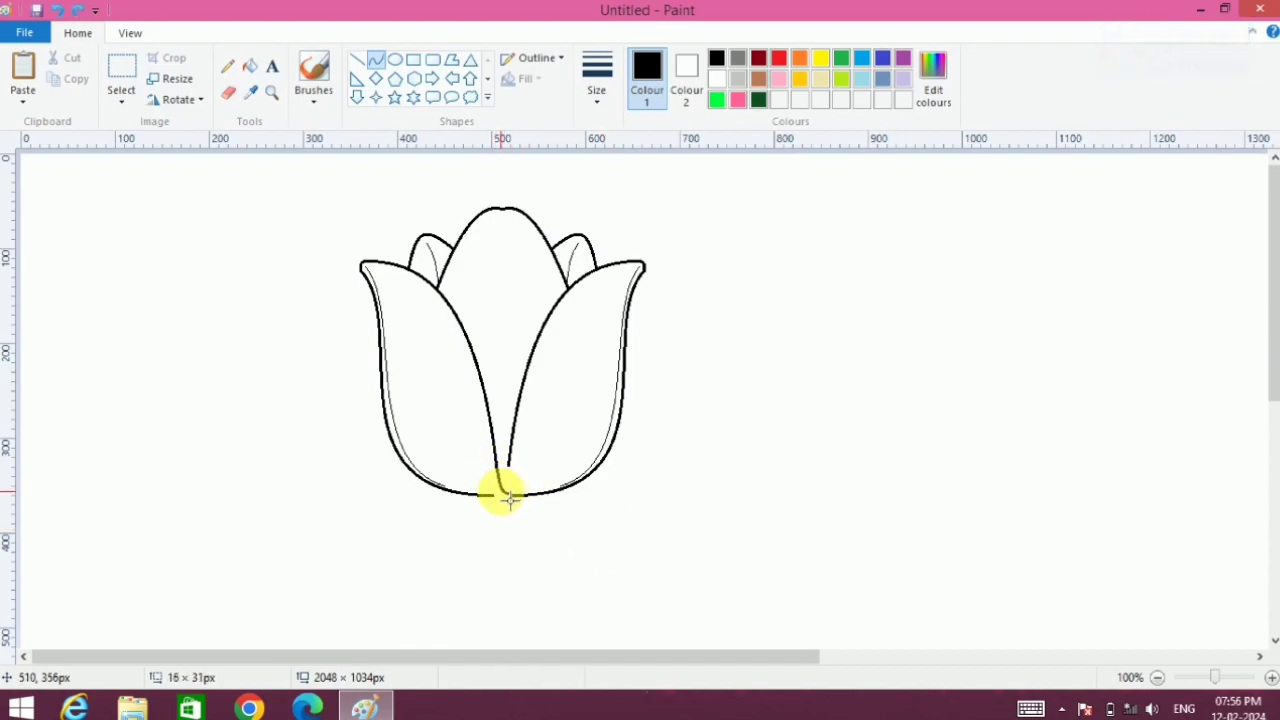
left_click_drag(505, 505, 513, 479)
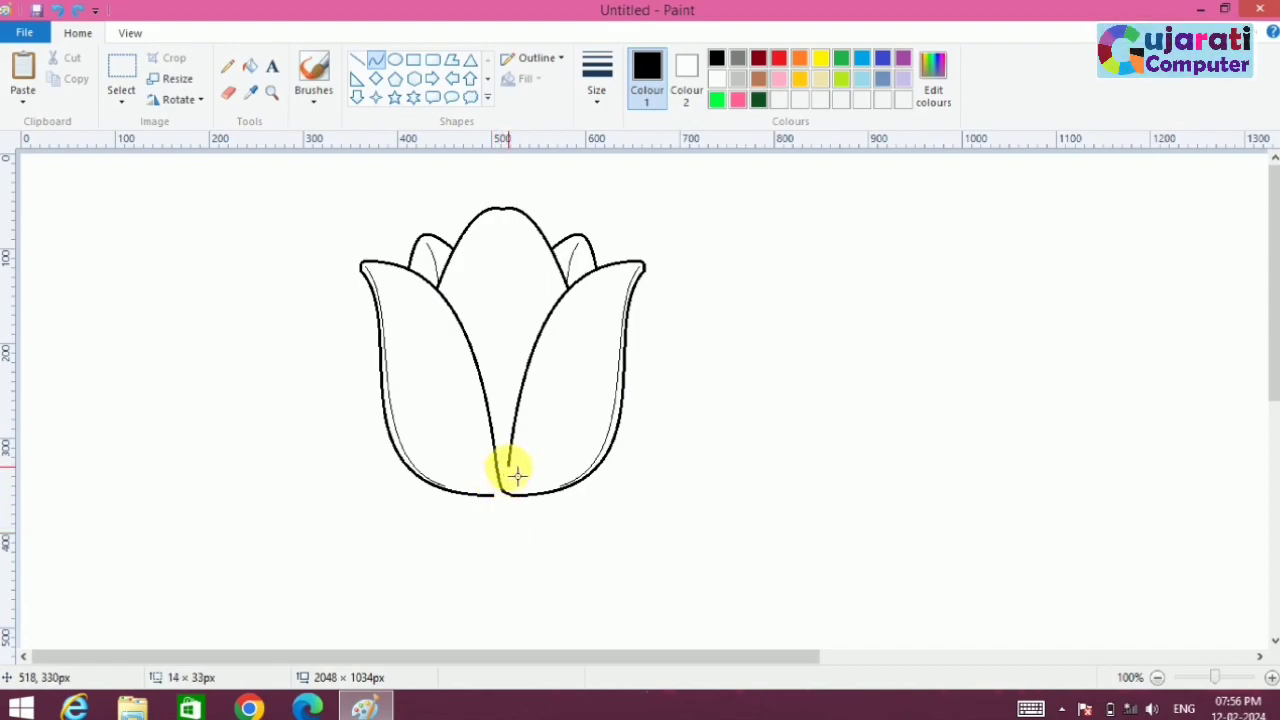
mouse_move(519, 473)
left_mouse_down()
mouse_move(505, 498)
mouse_move(508, 466)
mouse_move(501, 500)
left_mouse_up()
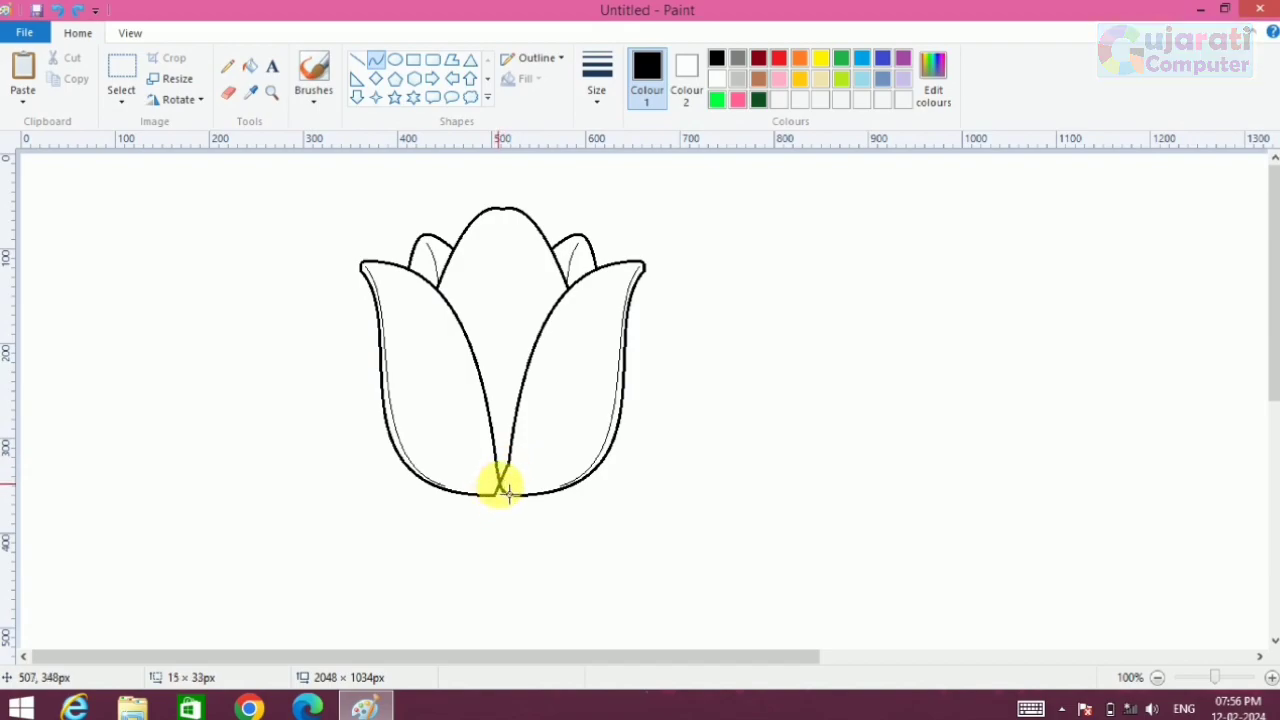
left_click(505, 497)
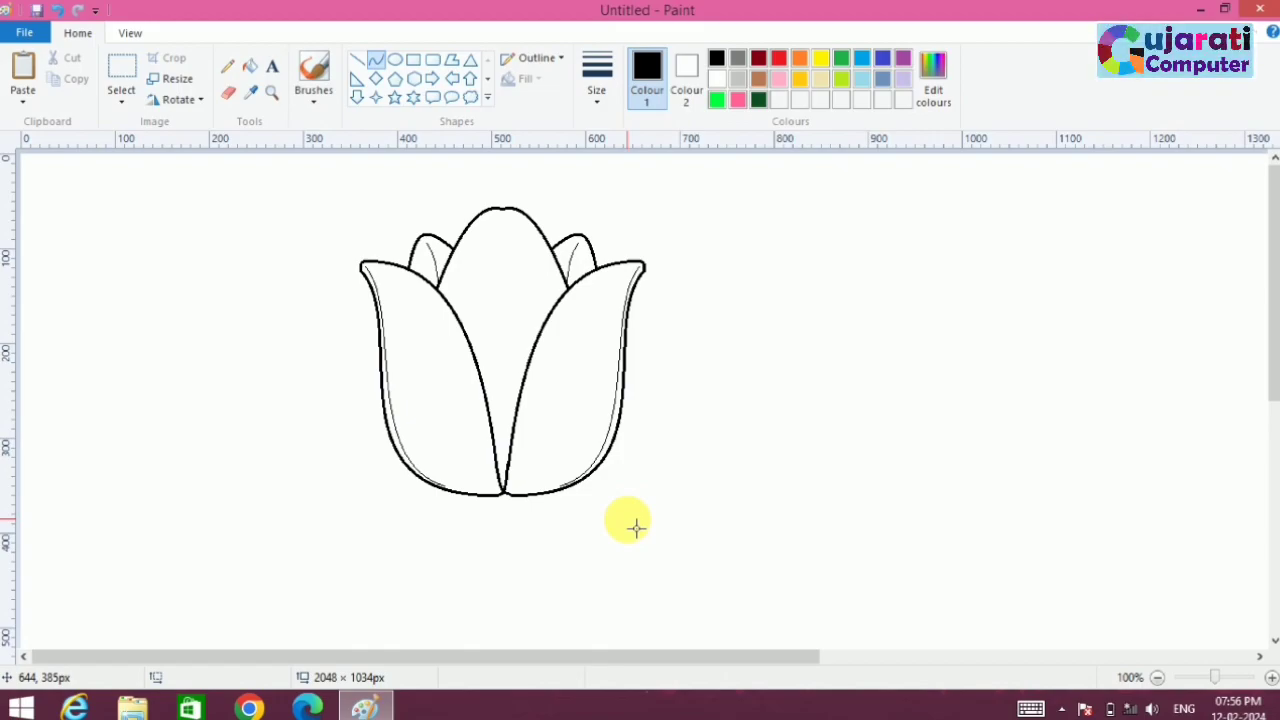
Draw two thin, slightly bowed curves about 241 px tall down the middle of the centre petal as its vein.
left_click(600, 106)
left_click(600, 134)
left_click_drag(503, 222, 503, 464)
left_click_drag(502, 325, 494, 325)
left_click(550, 381)
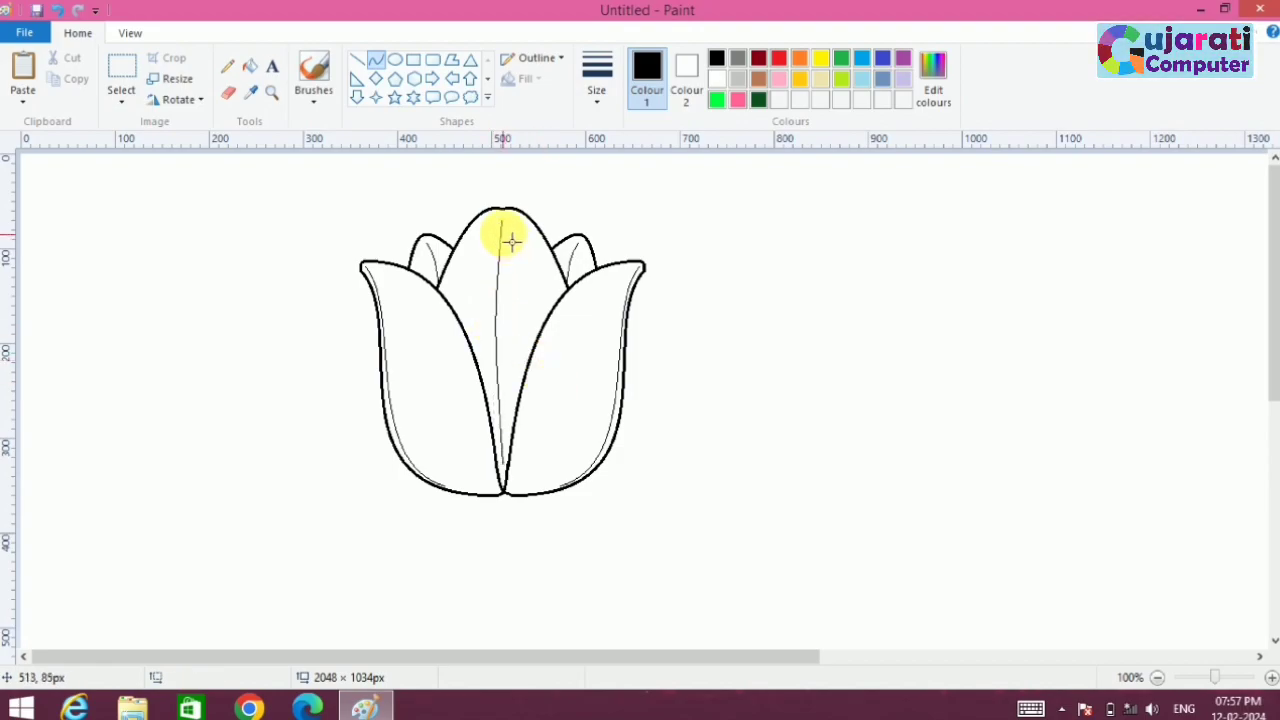
left_click_drag(503, 222, 510, 458)
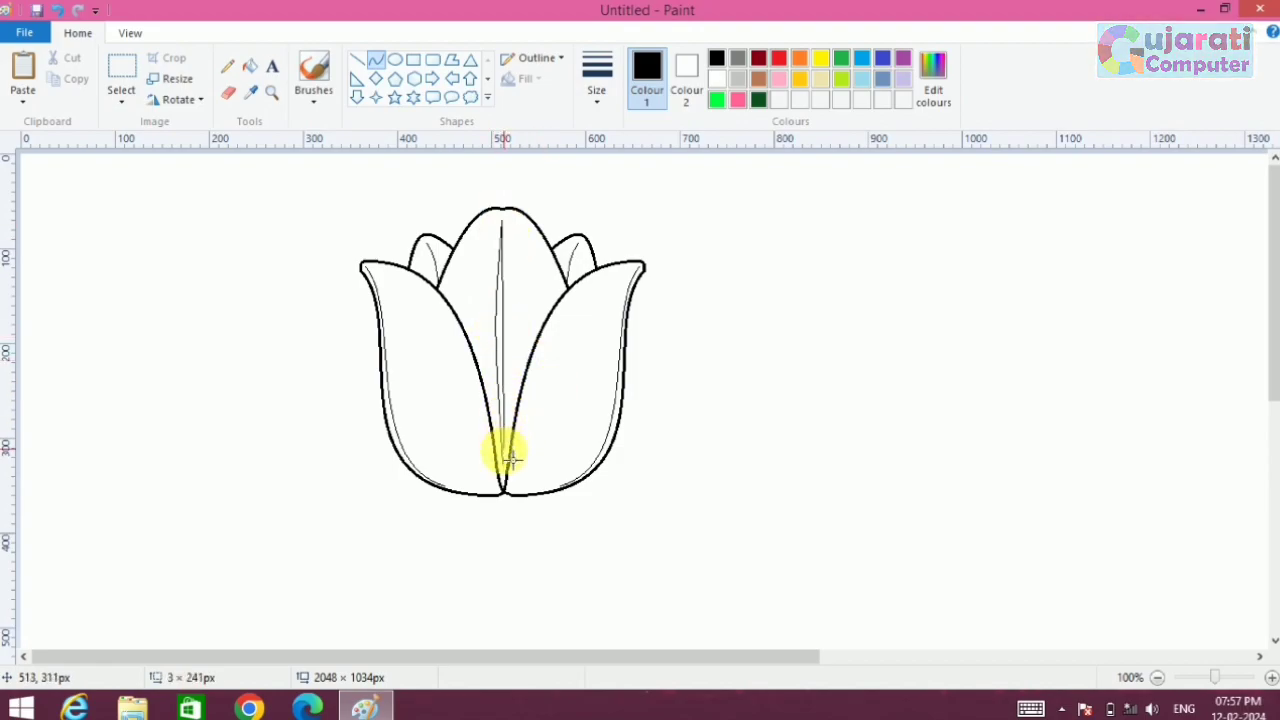
mouse_move(506, 366)
left_mouse_down()
mouse_move(520, 370)
mouse_move(508, 349)
left_mouse_up()
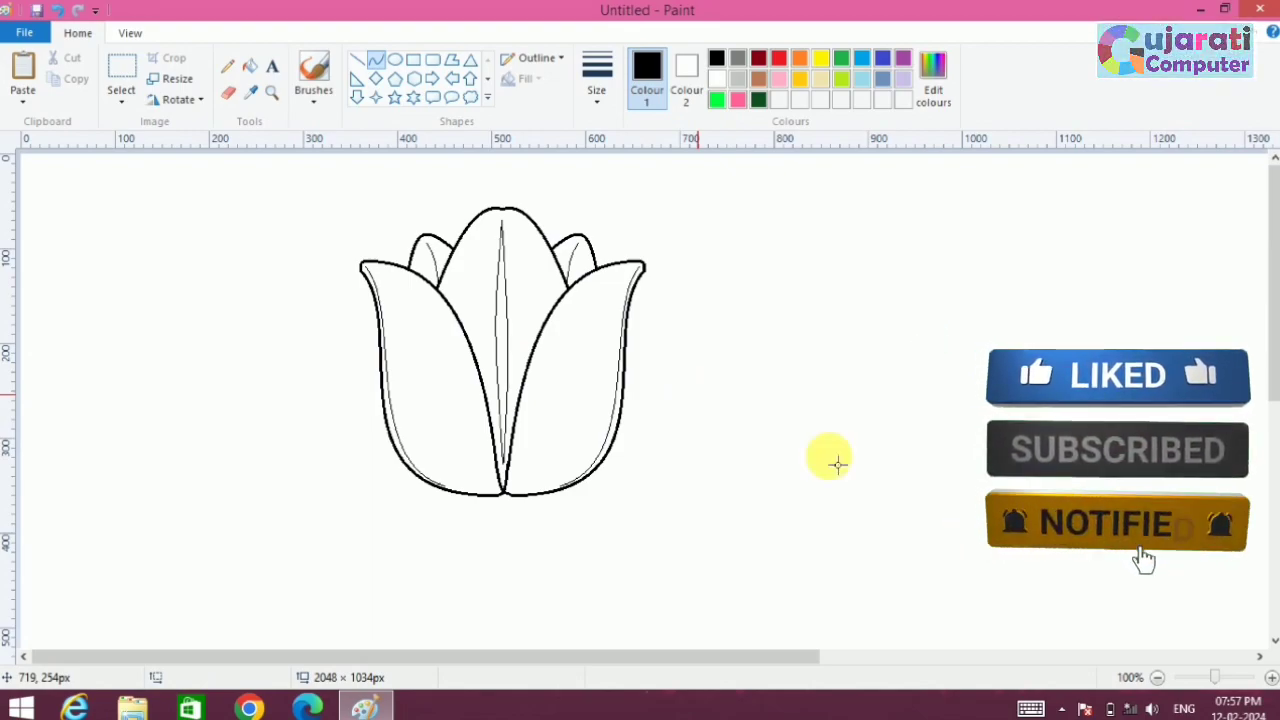
Move the whole tulip flower to the right, keeping it near the canvas's upper edge.
left_click(1157, 677)
left_click(123, 68)
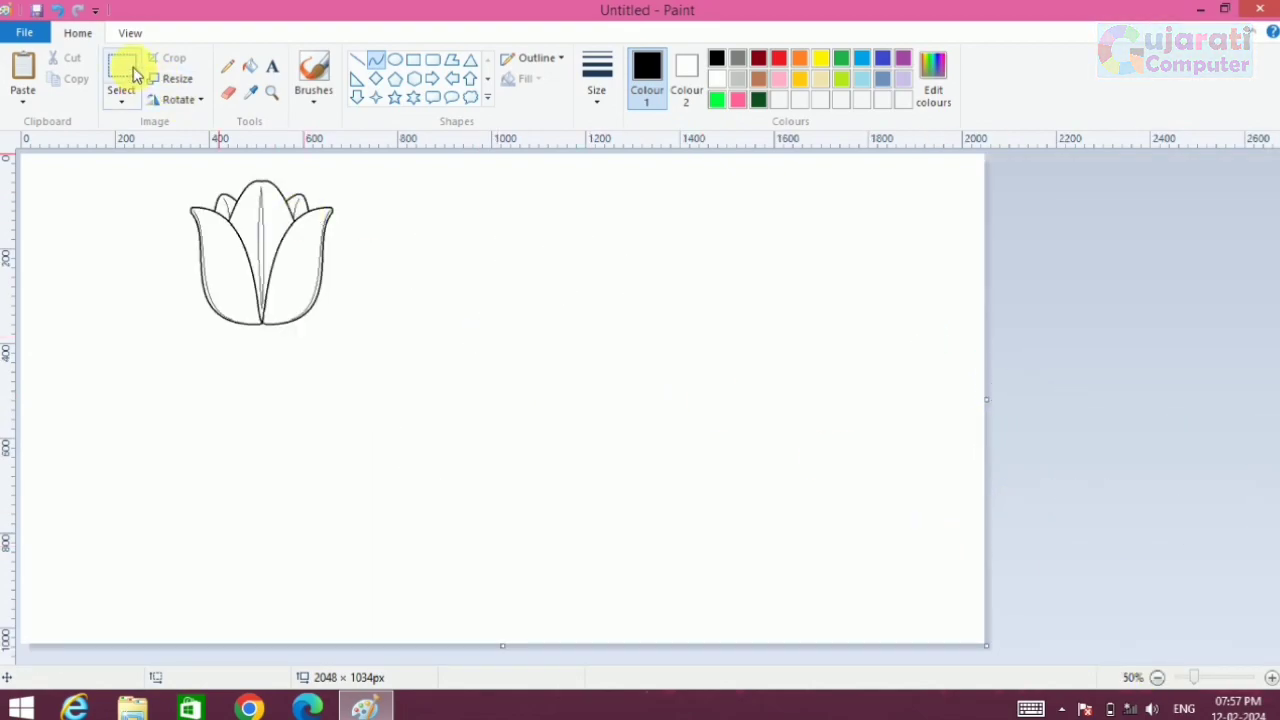
left_click_drag(166, 166, 364, 338)
left_click_drag(306, 298, 434, 297)
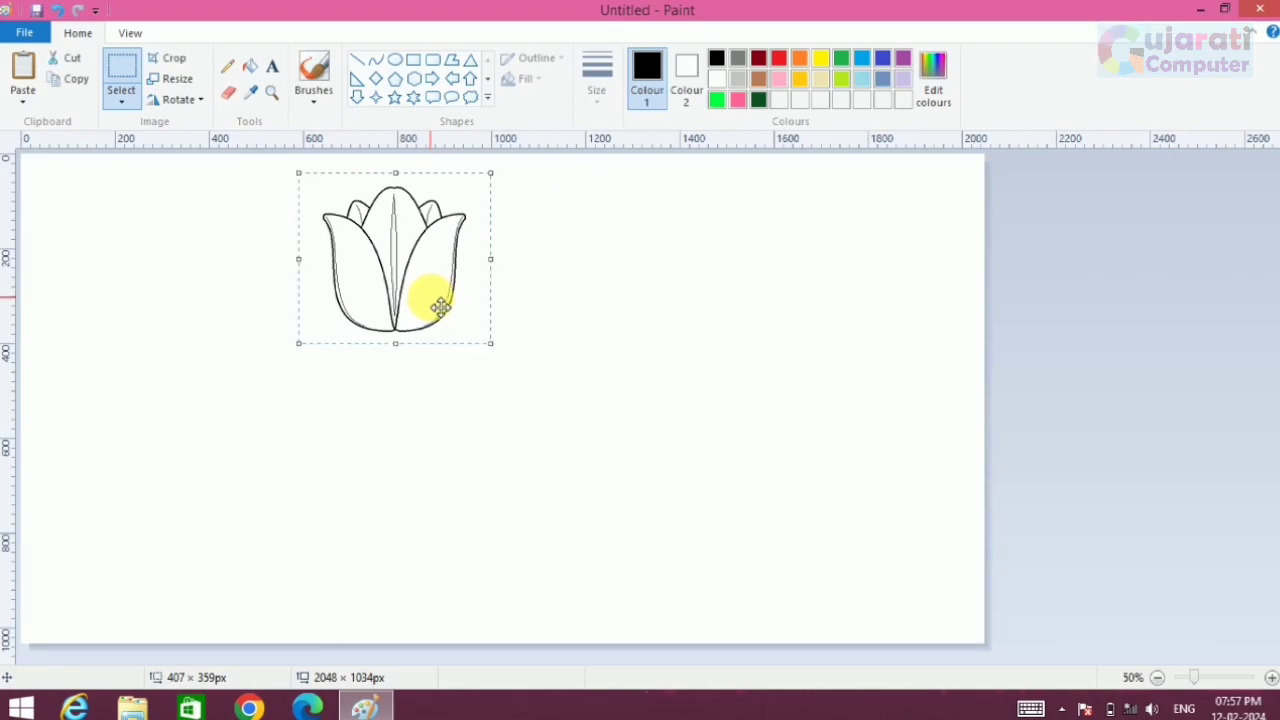
left_click(607, 395)
Draw the stem as two parallel vertical lines about 617 px long from the flower's base towards the canvas's lower edge.
left_click(357, 60)
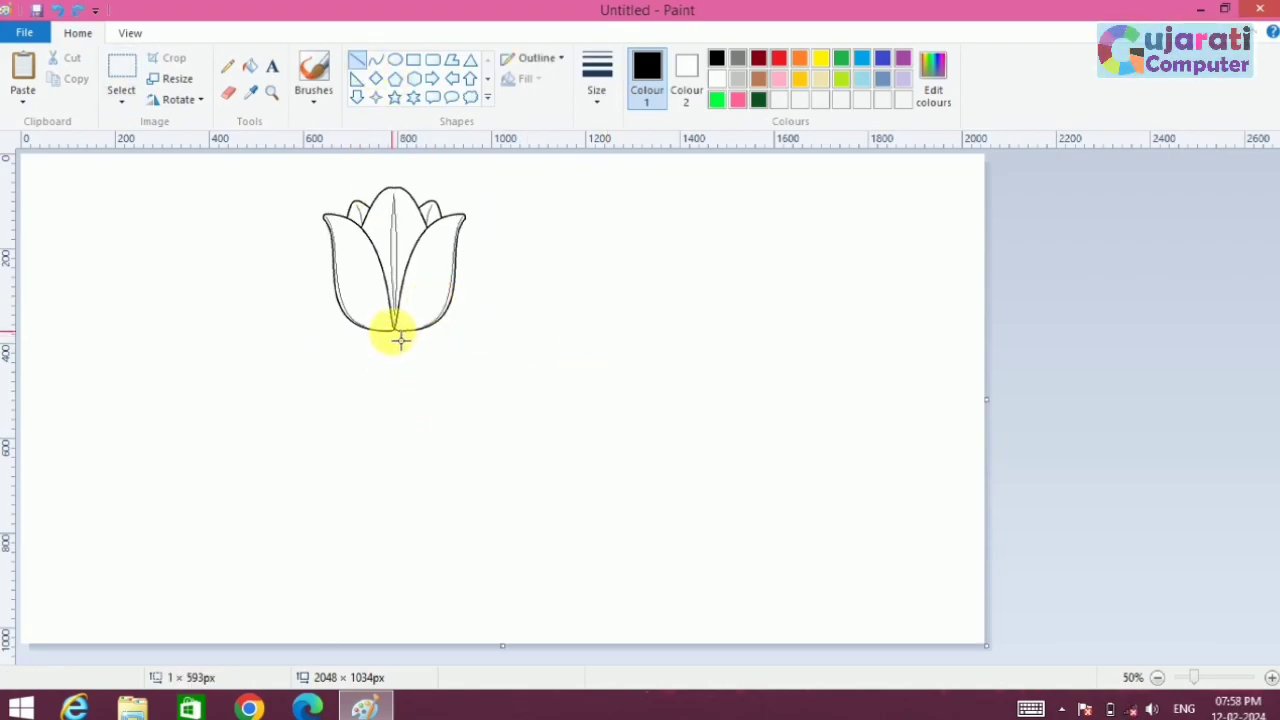
left_click_drag(400, 342, 408, 622)
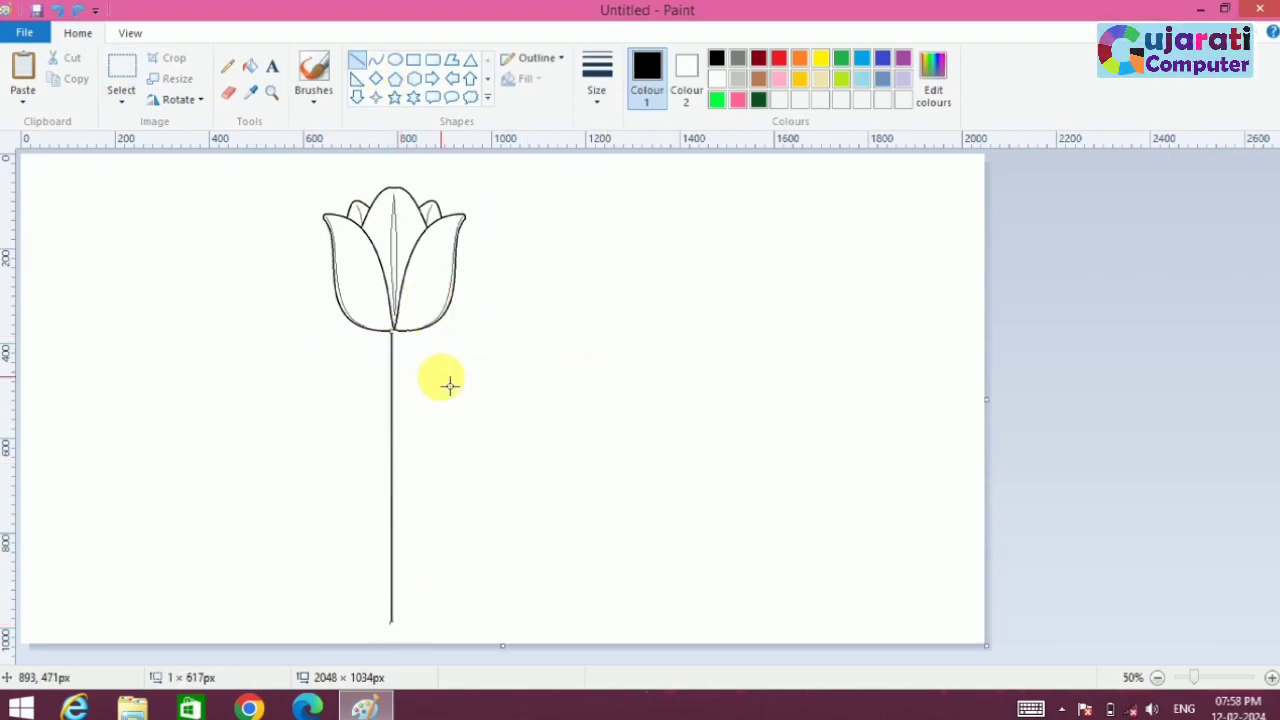
left_click(422, 355)
left_click_drag(408, 340, 445, 633)
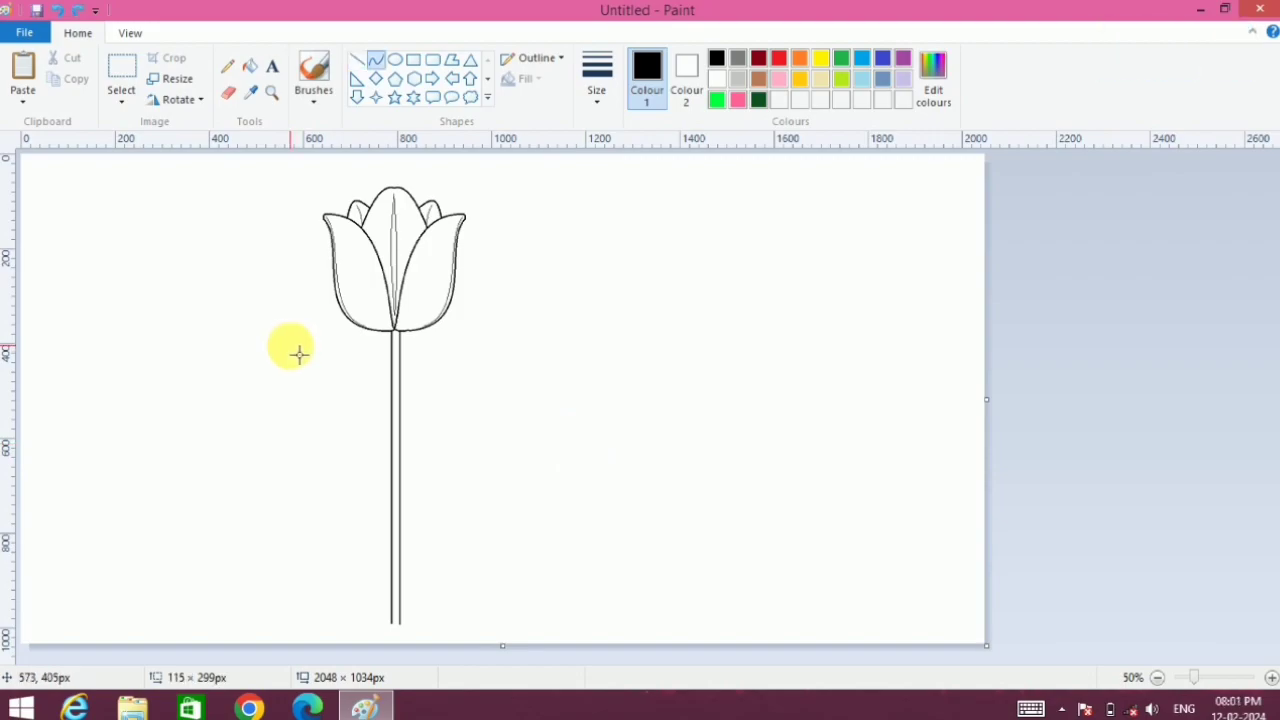
Draw the left leaf's upper edge as joined black curves from its tip down to the lower part of the stem.
left_click_drag(290, 346, 354, 428)
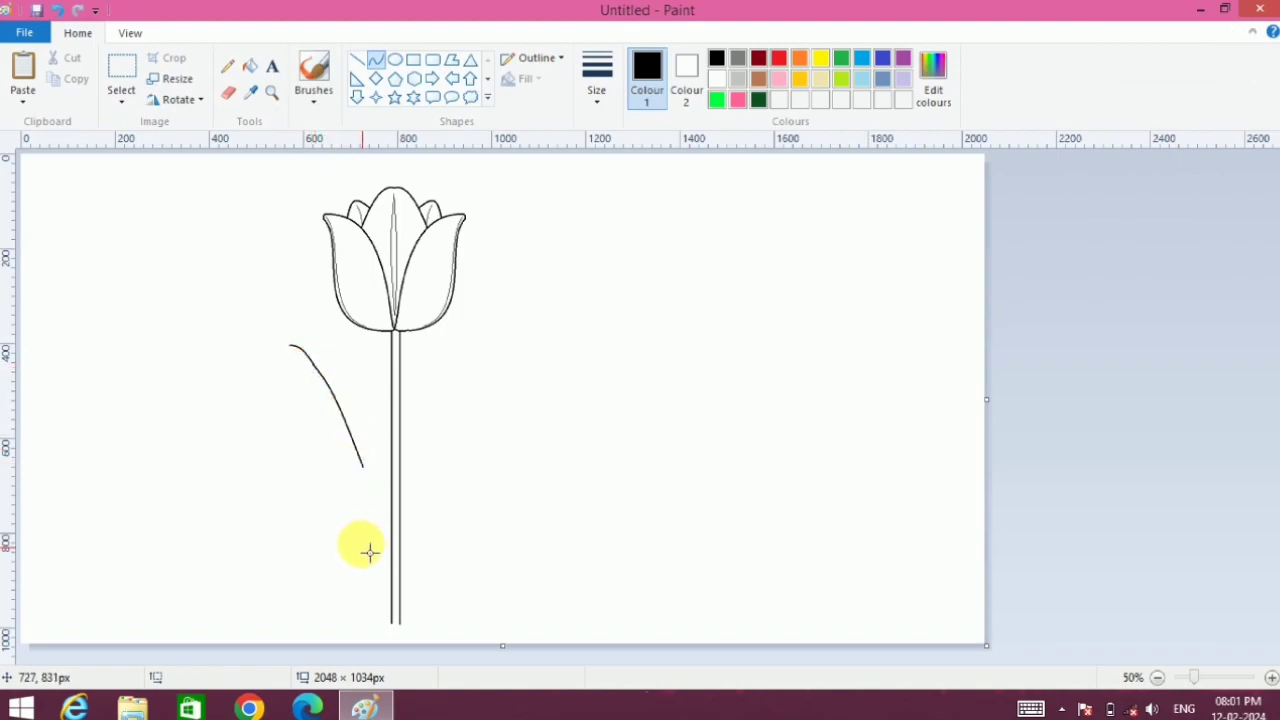
mouse_move(370, 475)
left_mouse_down()
mouse_move(403, 540)
mouse_move(405, 595)
mouse_move(383, 543)
mouse_move(393, 495)
left_mouse_up()
left_click_drag(391, 511, 395, 517)
left_click_drag(296, 351, 333, 465)
left_click_drag(310, 375, 330, 387)
left_click(327, 384)
key("ctrl+z")
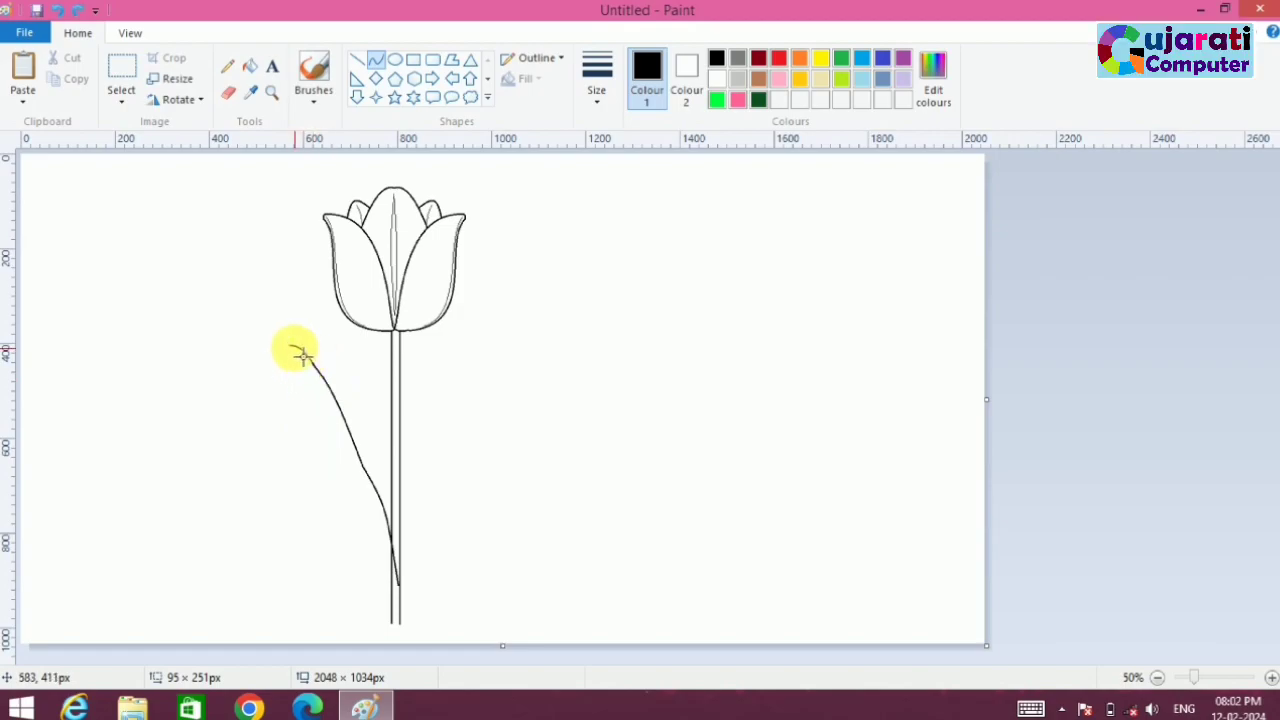
Draw the left leaf's outer edge as two joined black curves from its tip down to the base of the stem.
left_click_drag(291, 346, 328, 439)
left_click_drag(305, 385, 306, 352)
left_click(327, 506)
left_click_drag(327, 438, 340, 594)
left_click(455, 530)
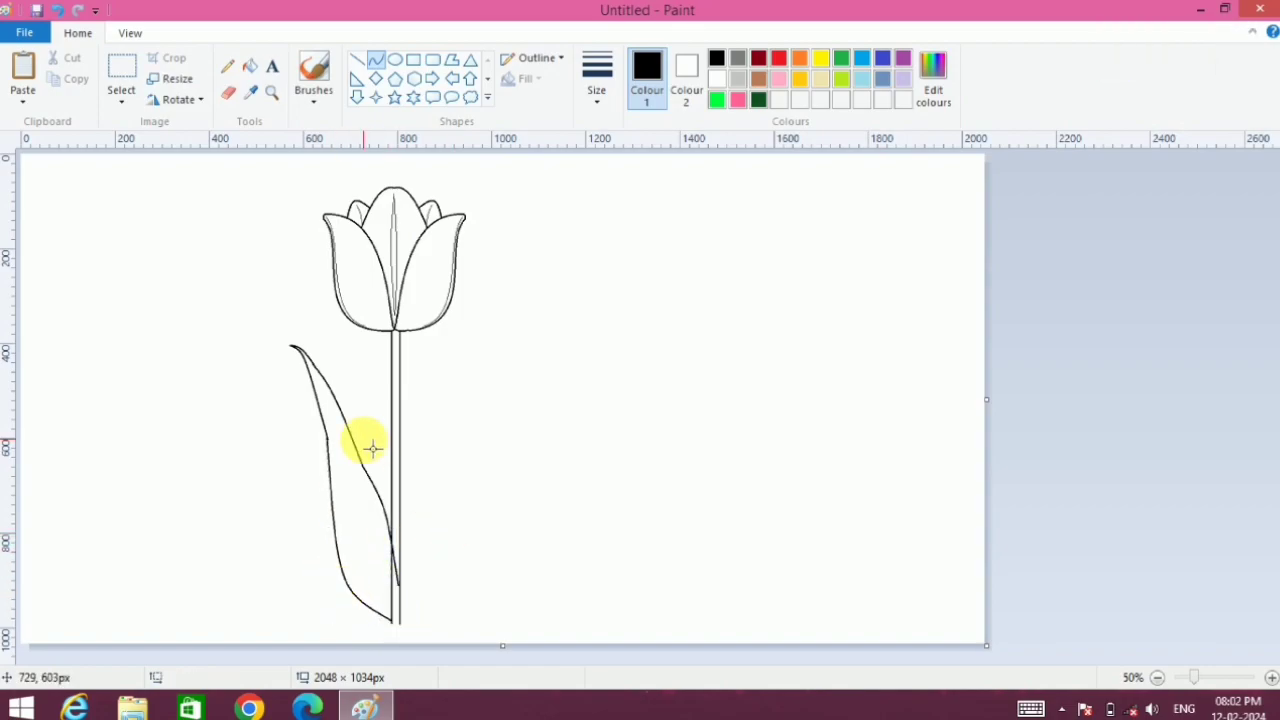
left_click(124, 72)
left_click_drag(278, 332, 387, 598)
left_click(491, 535)
left_click_drag(276, 337, 414, 630)
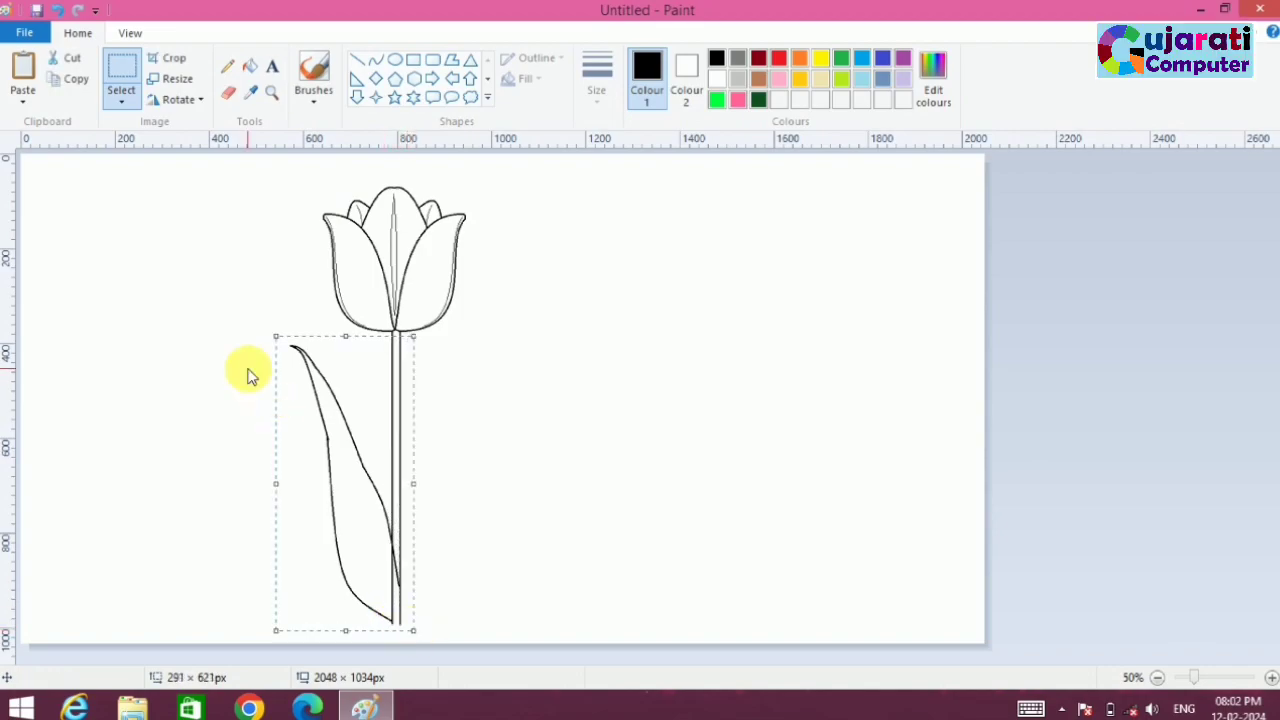
left_click(24, 72)
left_click(121, 100)
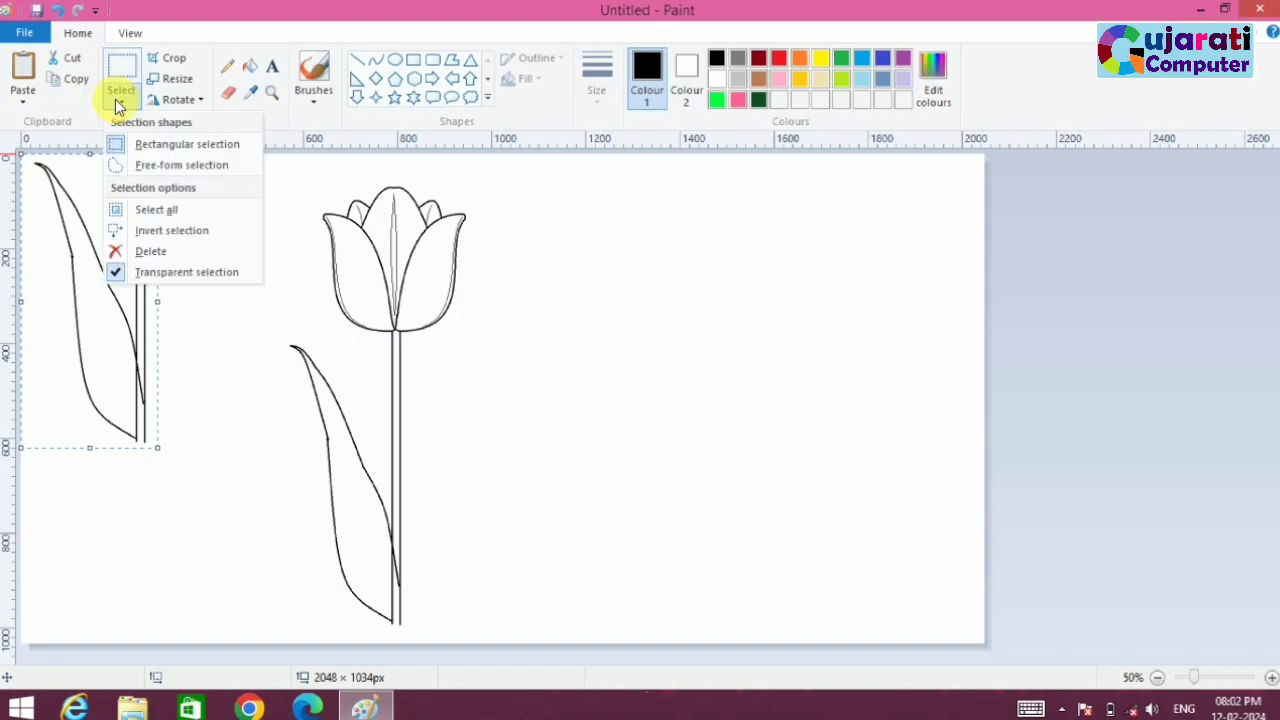
left_click(196, 98)
left_click(200, 206)
left_click(354, 402)
left_click_drag(134, 286, 486, 486)
left_click_drag(558, 444, 611, 429)
key("ctrl+z")
key("ctrl+z")
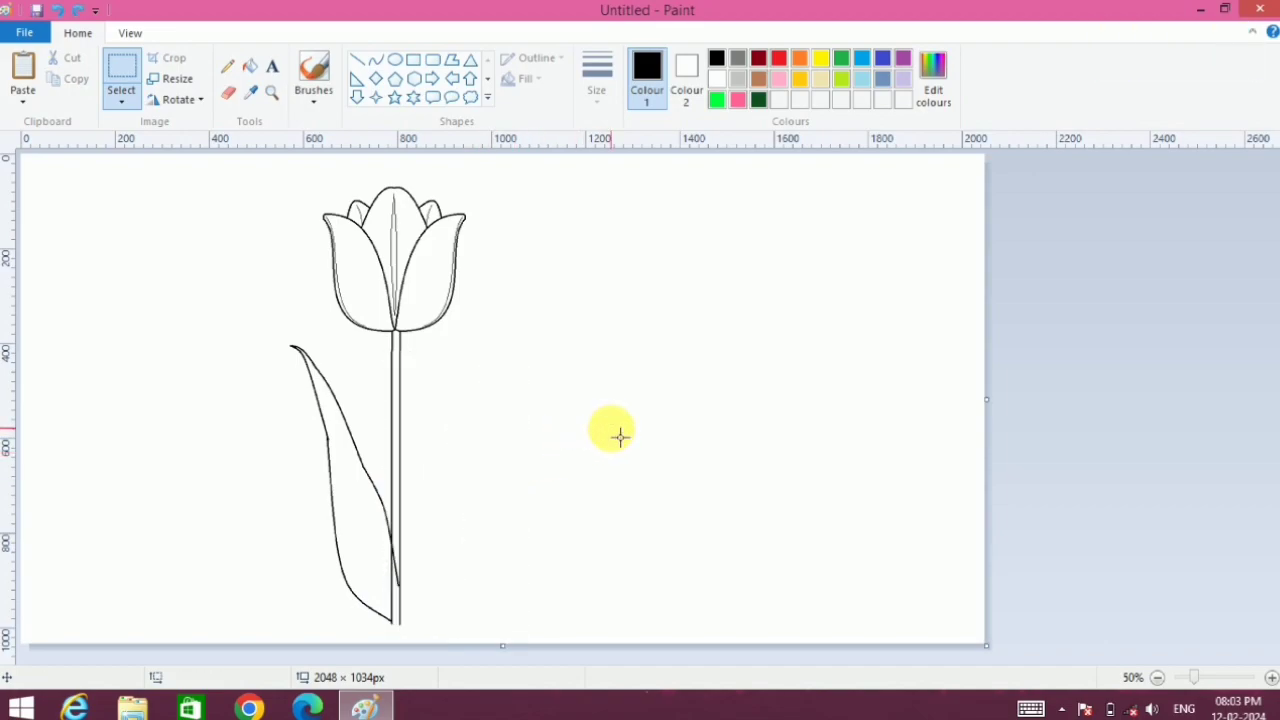
left_click_drag(268, 321, 329, 435)
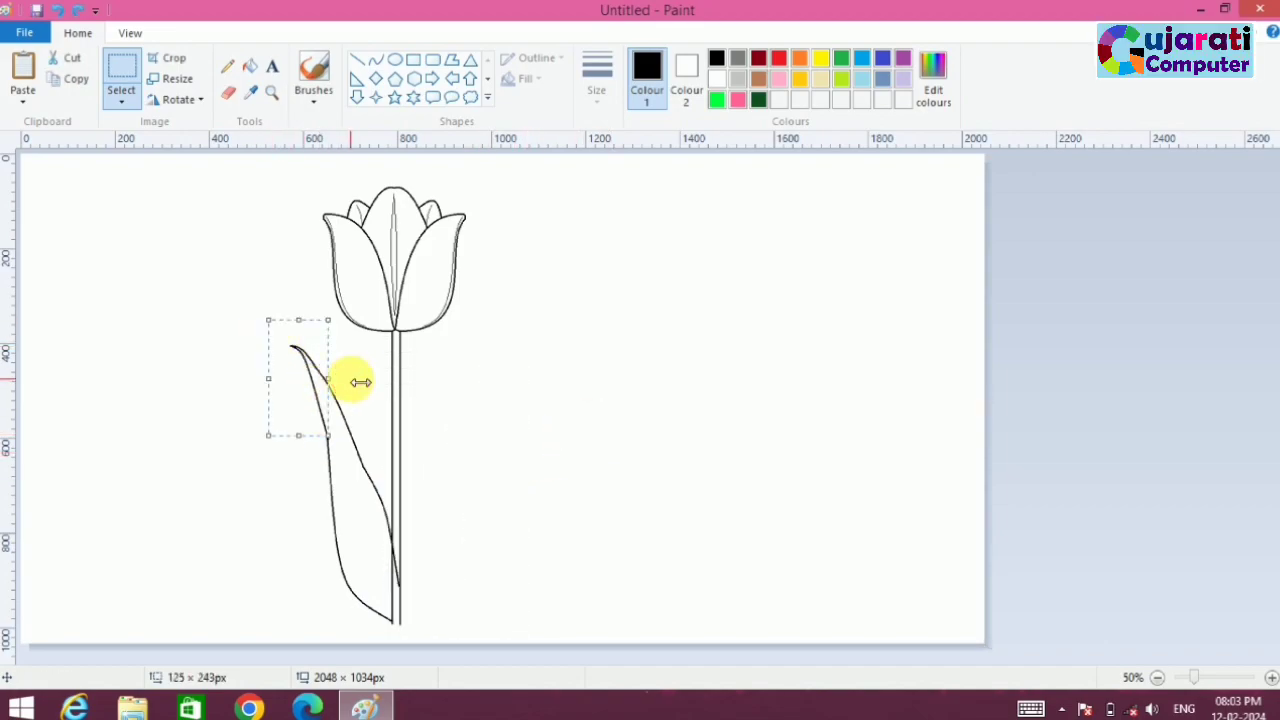
left_click(366, 357)
Copy the left leaf up to the stem's left line, flip the copy horizontally and place it against the stem's right line.
left_click_drag(285, 341, 391, 625)
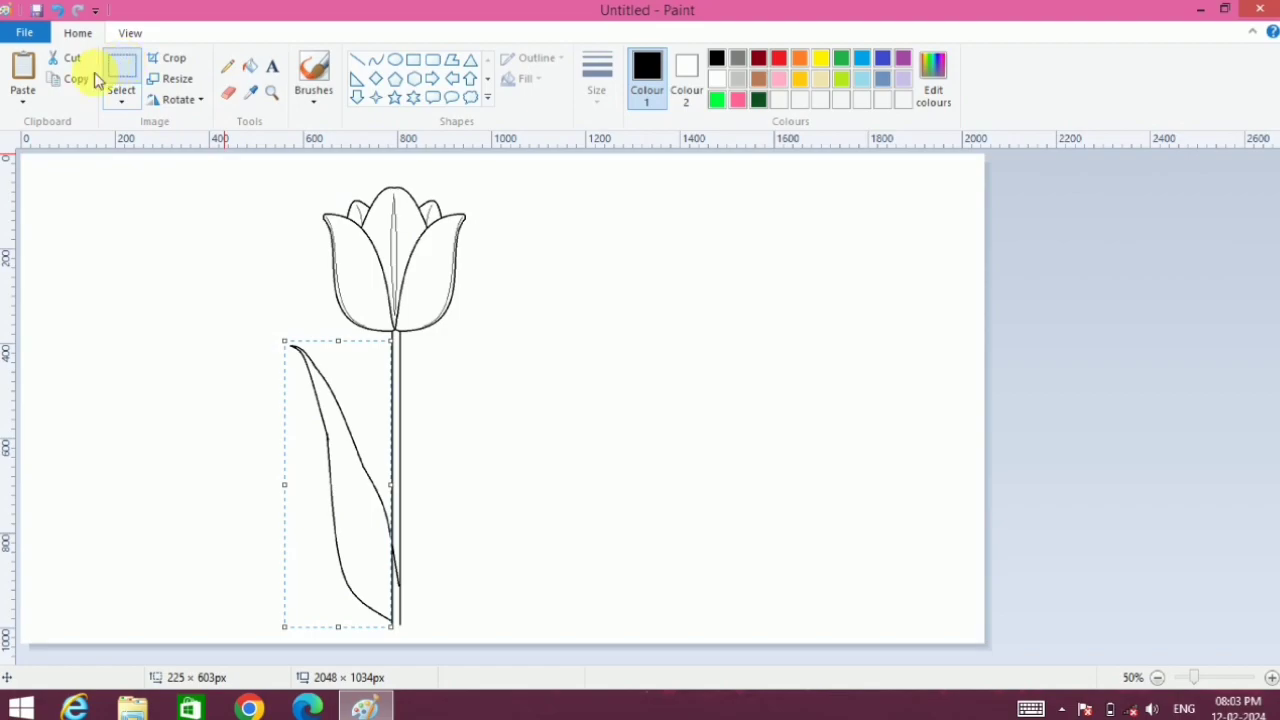
left_click(44, 78)
left_click(24, 70)
left_click(178, 99)
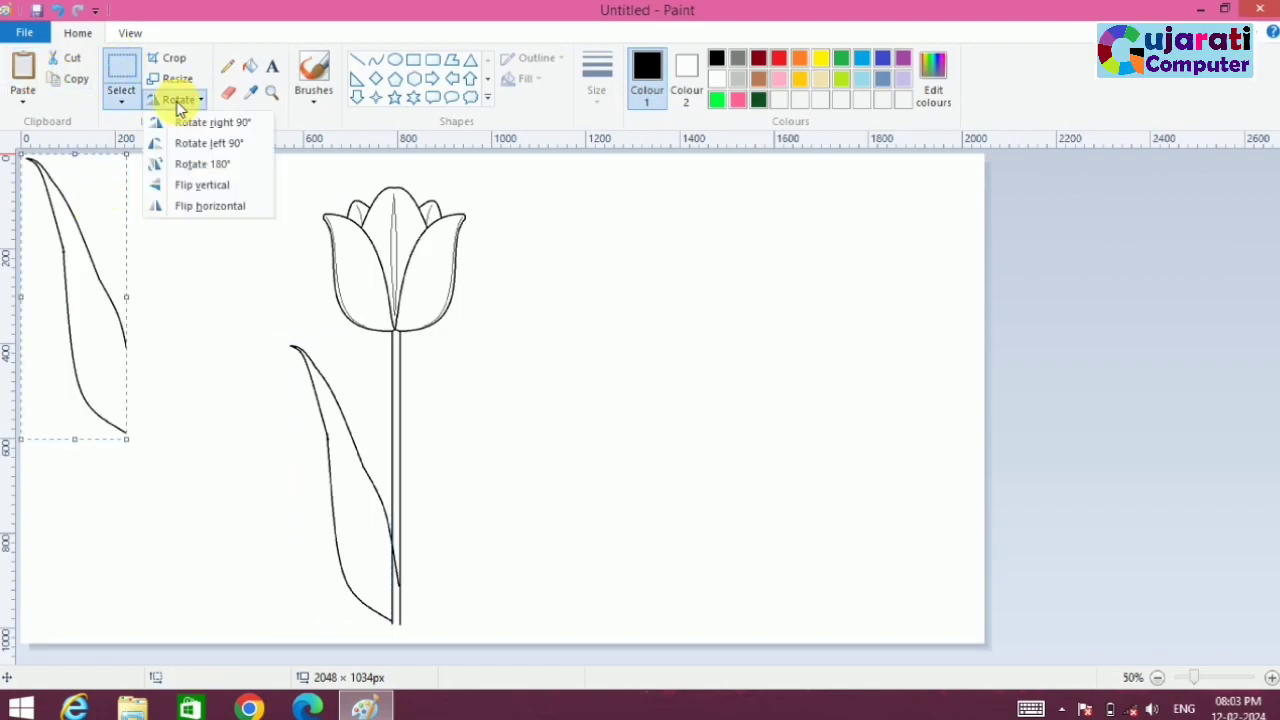
left_click(206, 206)
left_click_drag(105, 342, 483, 529)
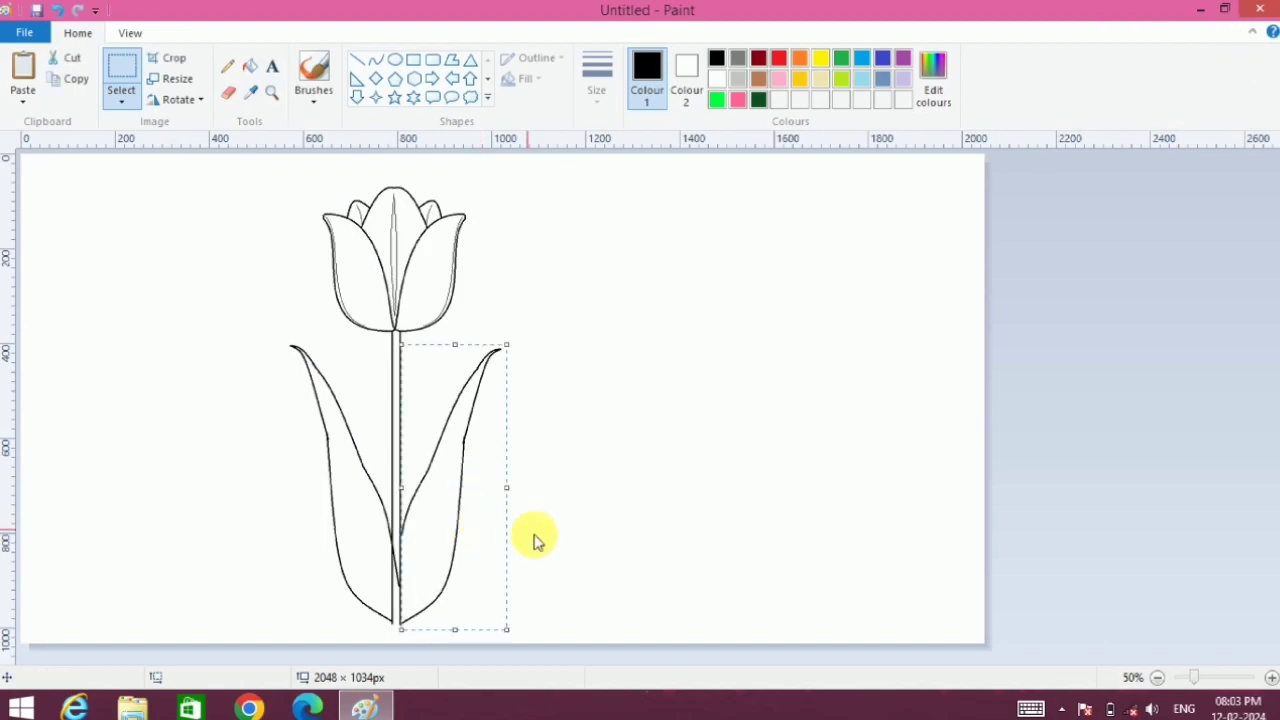
left_click(609, 540)
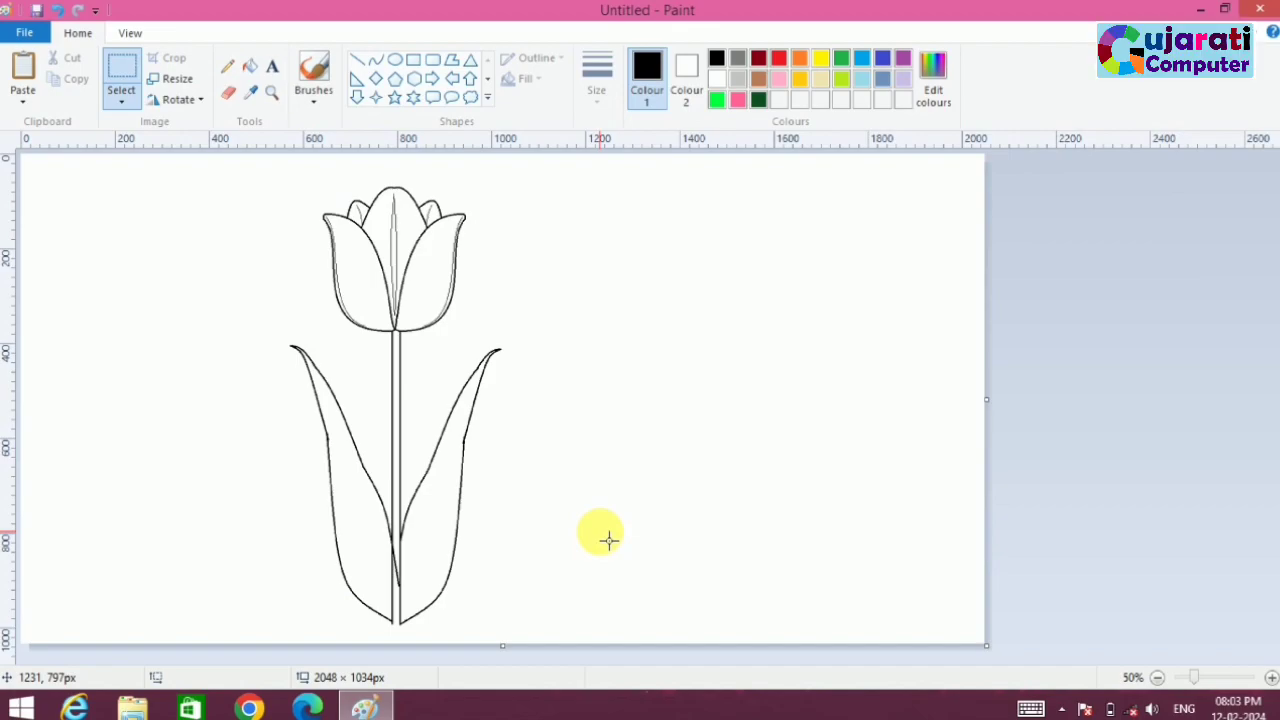
Continue the right leaf's inner edge across the stem with a curve about 67 px tall, and join both leaves at the stem's base.
left_click_drag(406, 544, 403, 571)
left_click(375, 60)
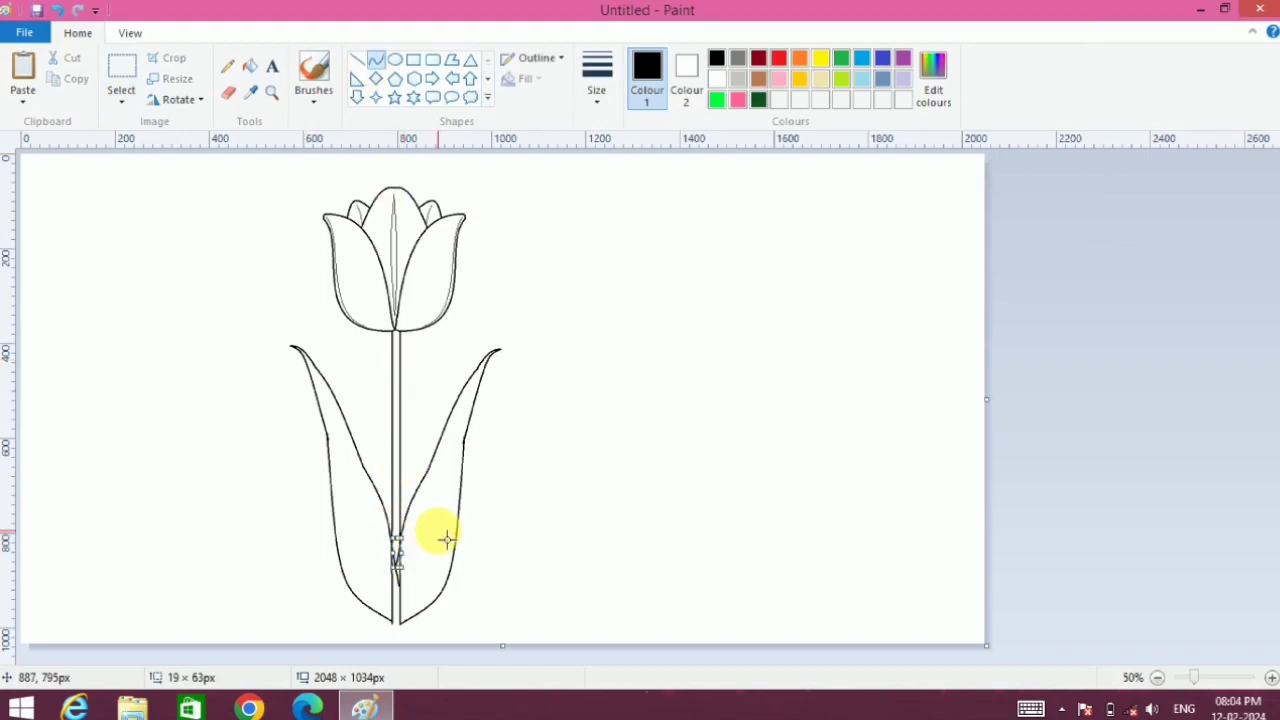
key("ctrl+z")
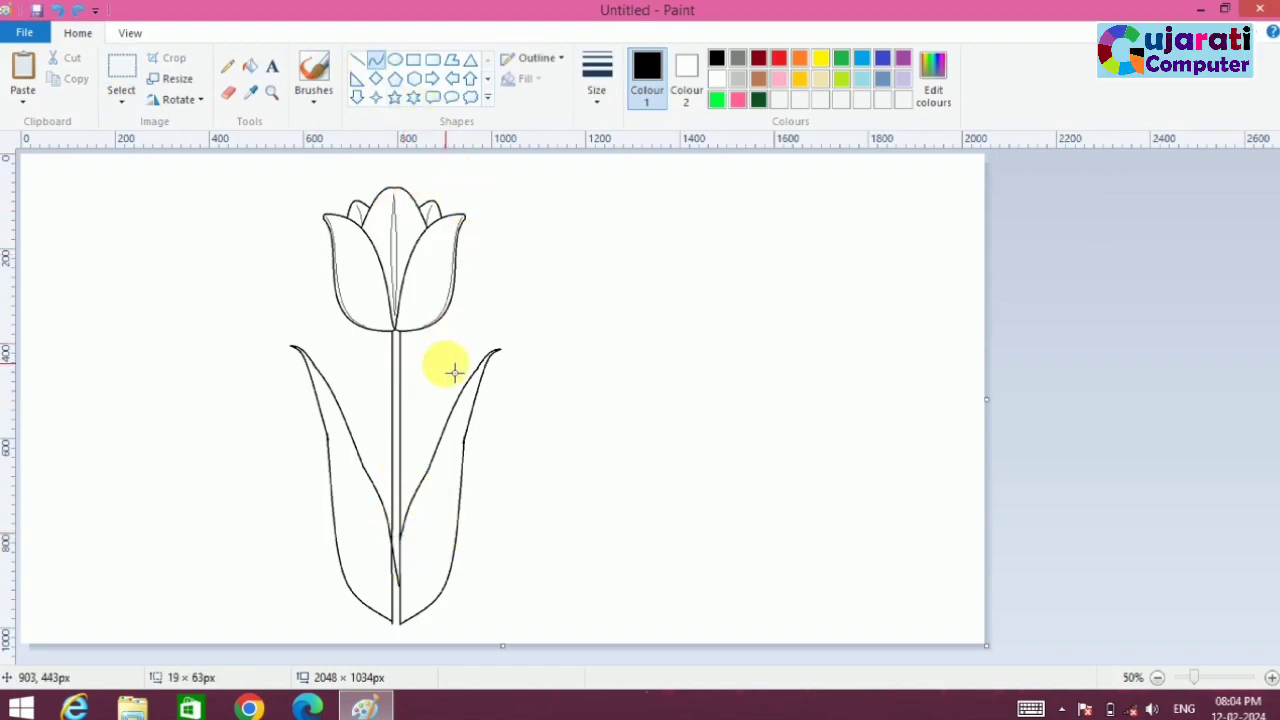
left_click_drag(410, 548, 403, 581)
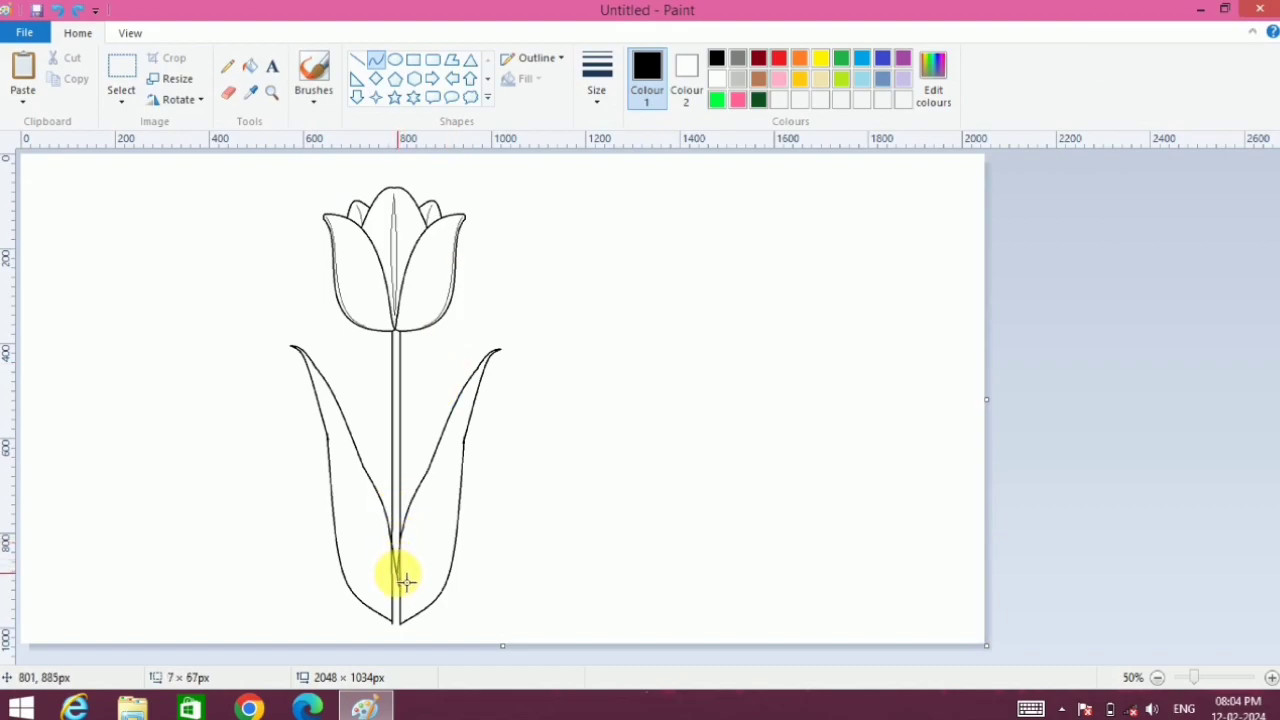
left_click_drag(404, 582, 404, 560)
left_click(526, 540)
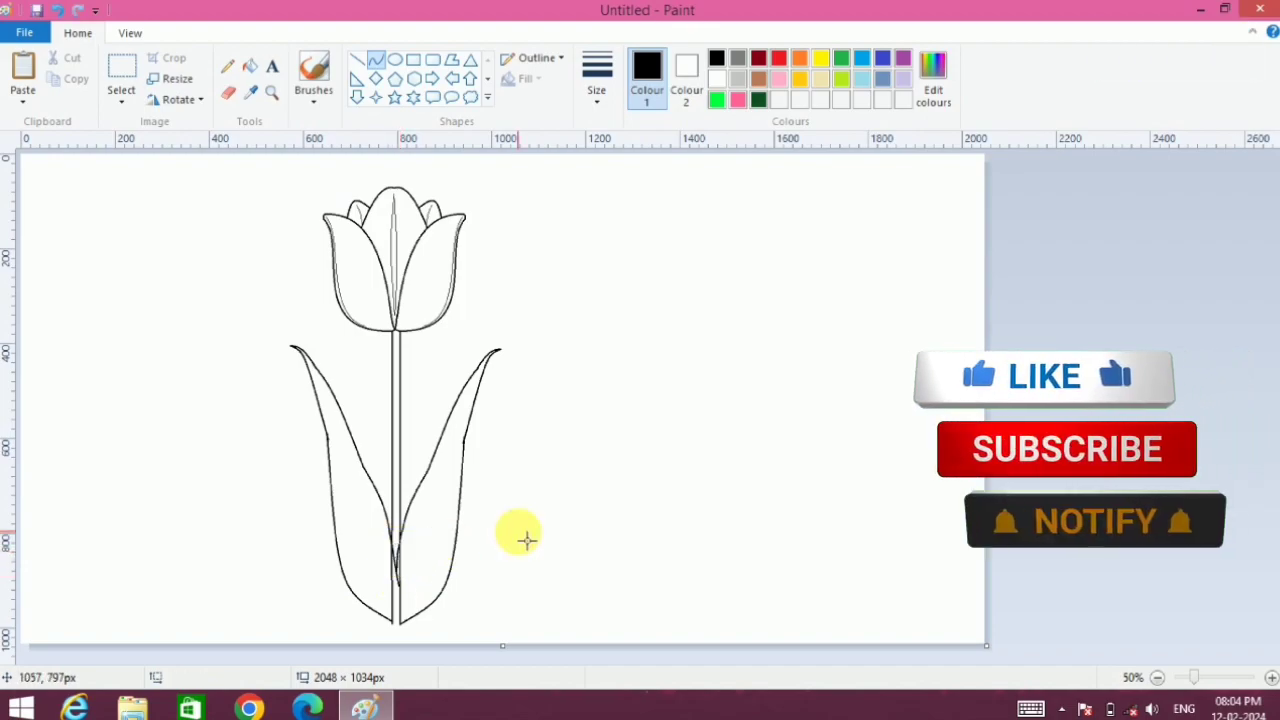
mouse_move(392, 627)
left_mouse_down()
mouse_move(407, 630)
mouse_move(397, 623)
left_mouse_up()
left_click(537, 568)
Erase both stem lines below the point where they run into the leaves' inner edges, including the stubs at the base.
left_click(1272, 677)
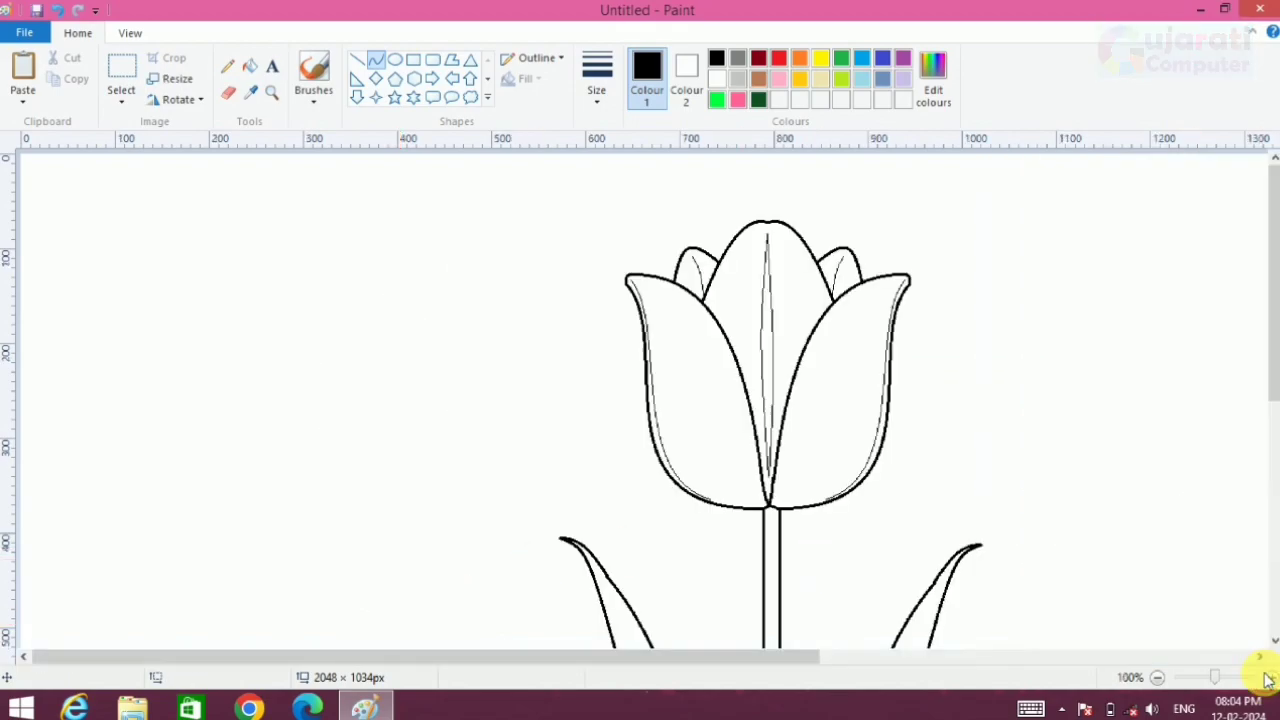
left_click(1272, 677)
left_click_drag(1272, 249, 1270, 495)
left_click_drag(390, 656, 718, 651)
left_click_drag(1275, 418, 1268, 534)
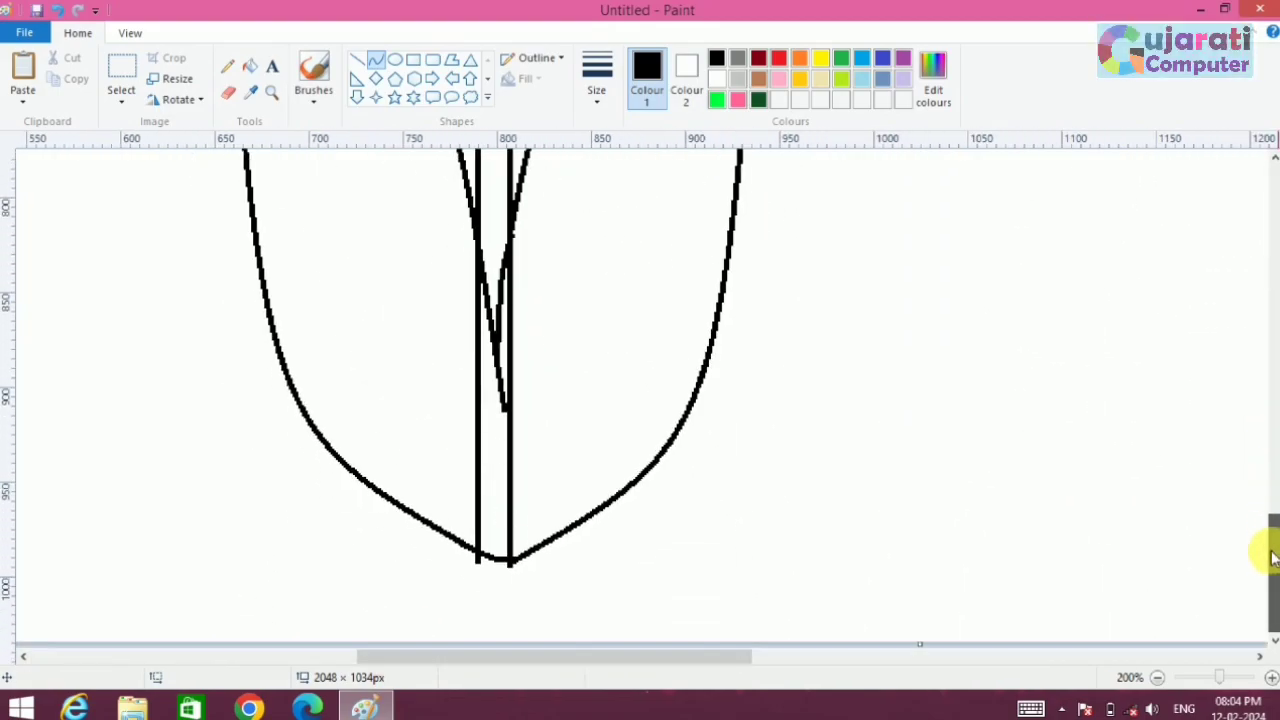
left_click(228, 92)
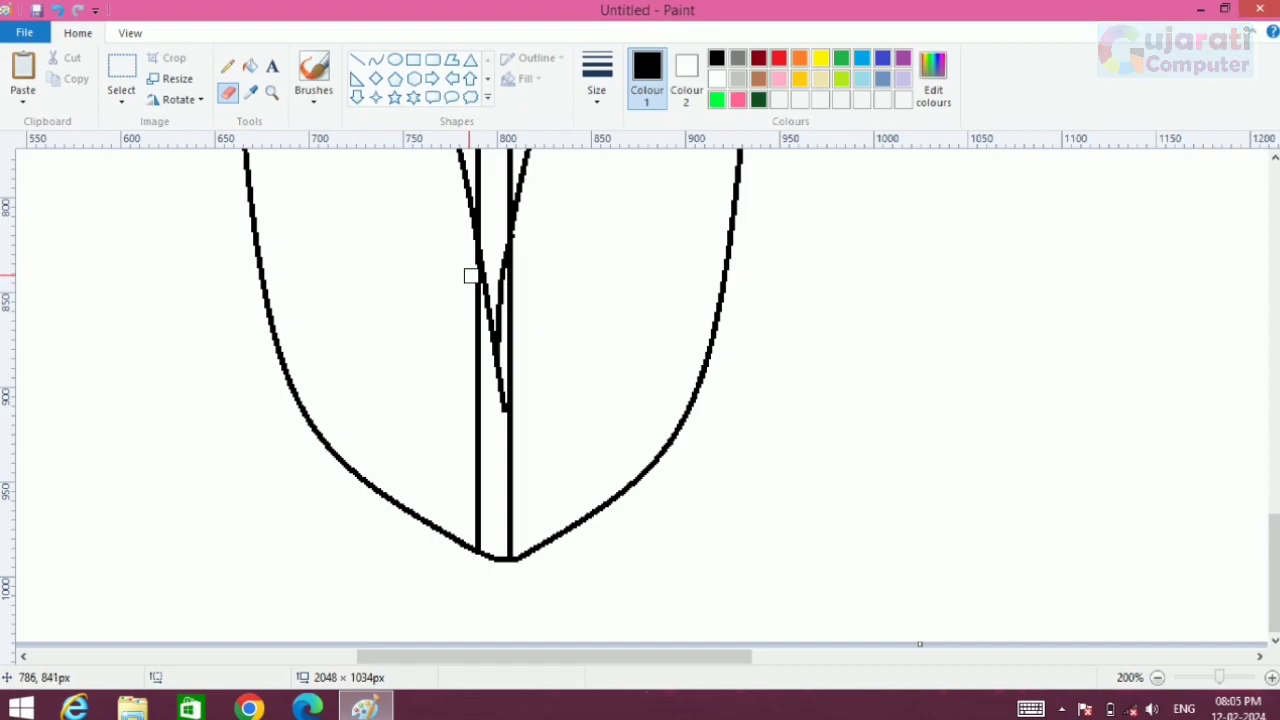
left_click_drag(475, 360, 479, 489)
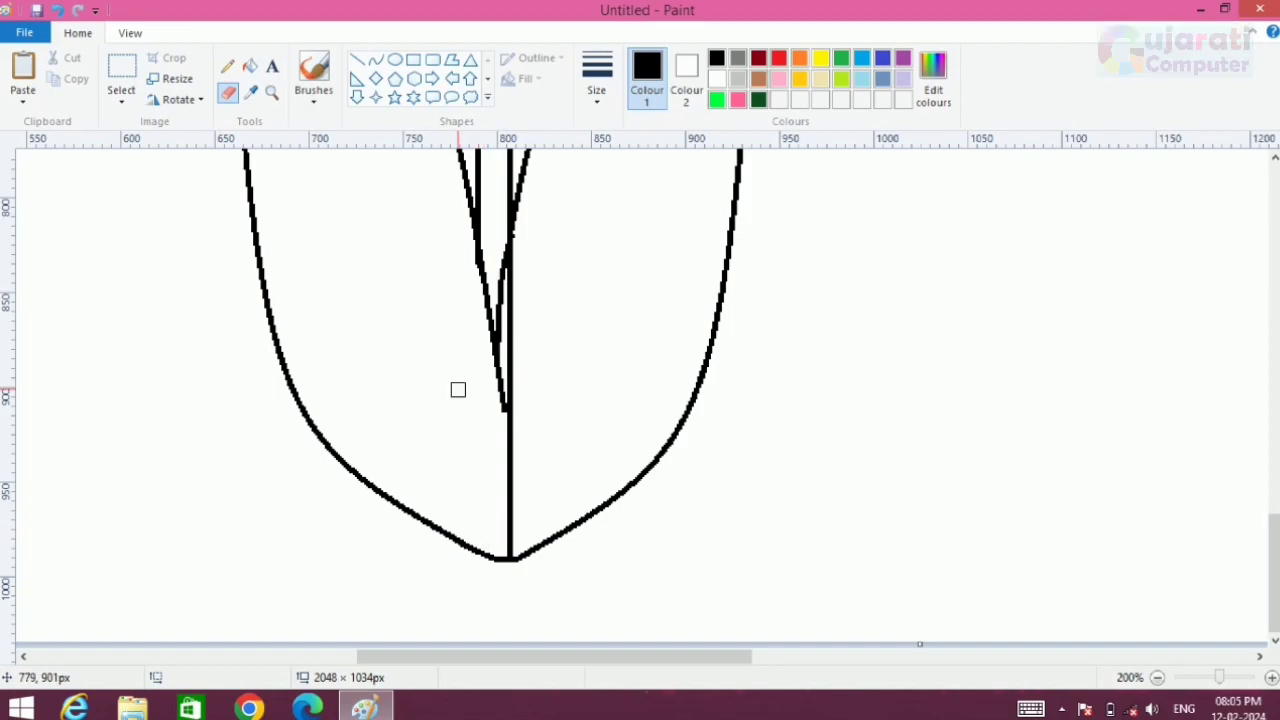
mouse_move(1273, 541)
left_mouse_down()
mouse_move(1273, 509)
mouse_move(1273, 531)
left_mouse_up()
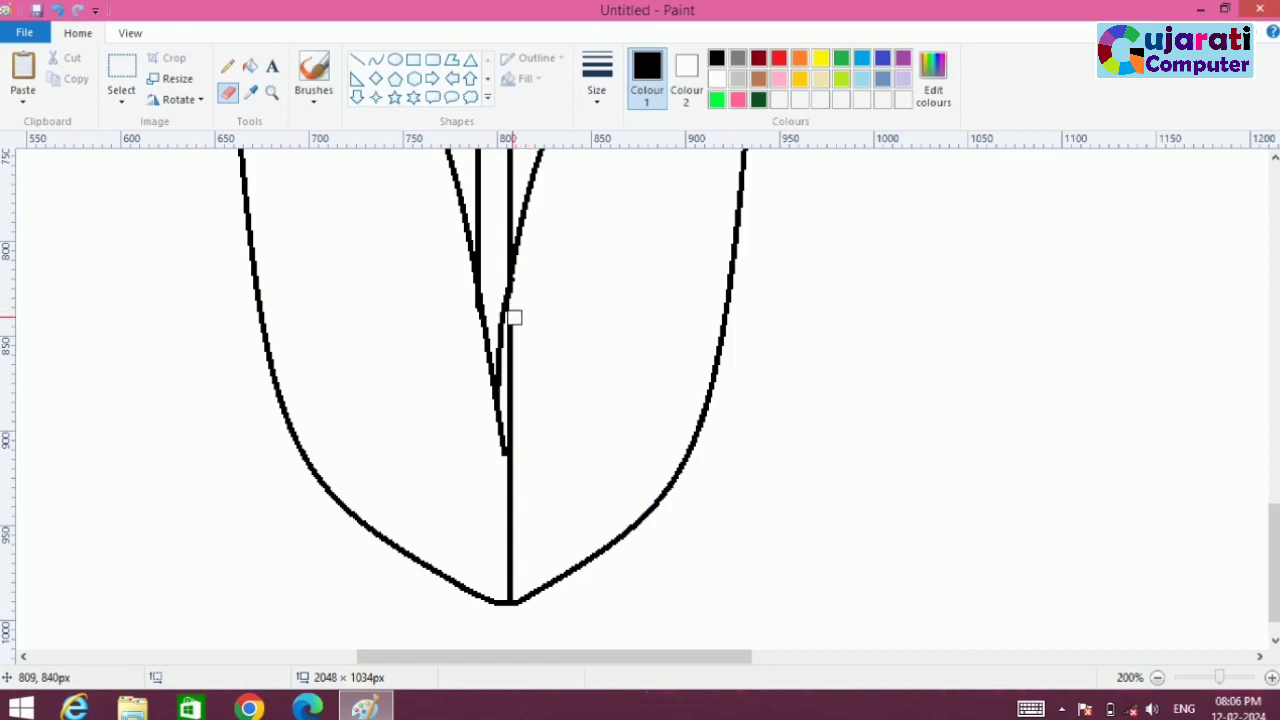
left_click_drag(512, 386, 512, 549)
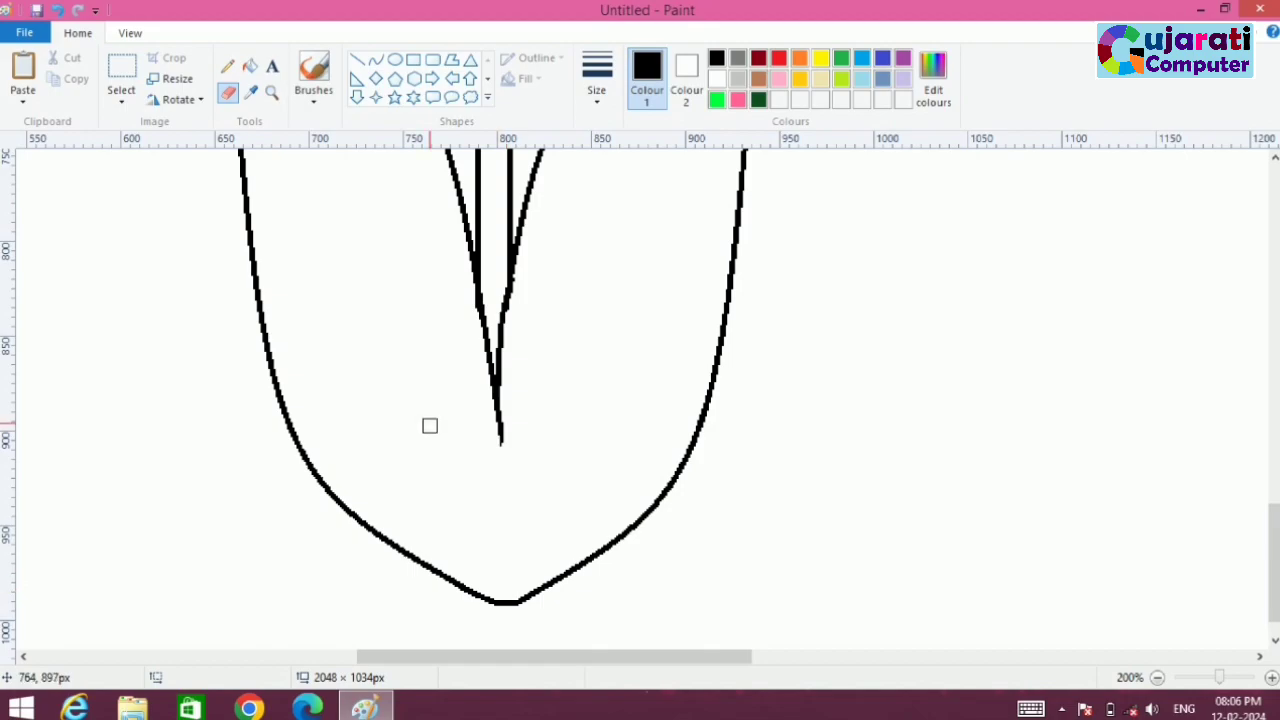
Extend the left leaf's inner edge down to the leaves' pointed base with a bowed curve about 86 px tall.
left_click(376, 60)
left_click_drag(500, 440, 524, 607)
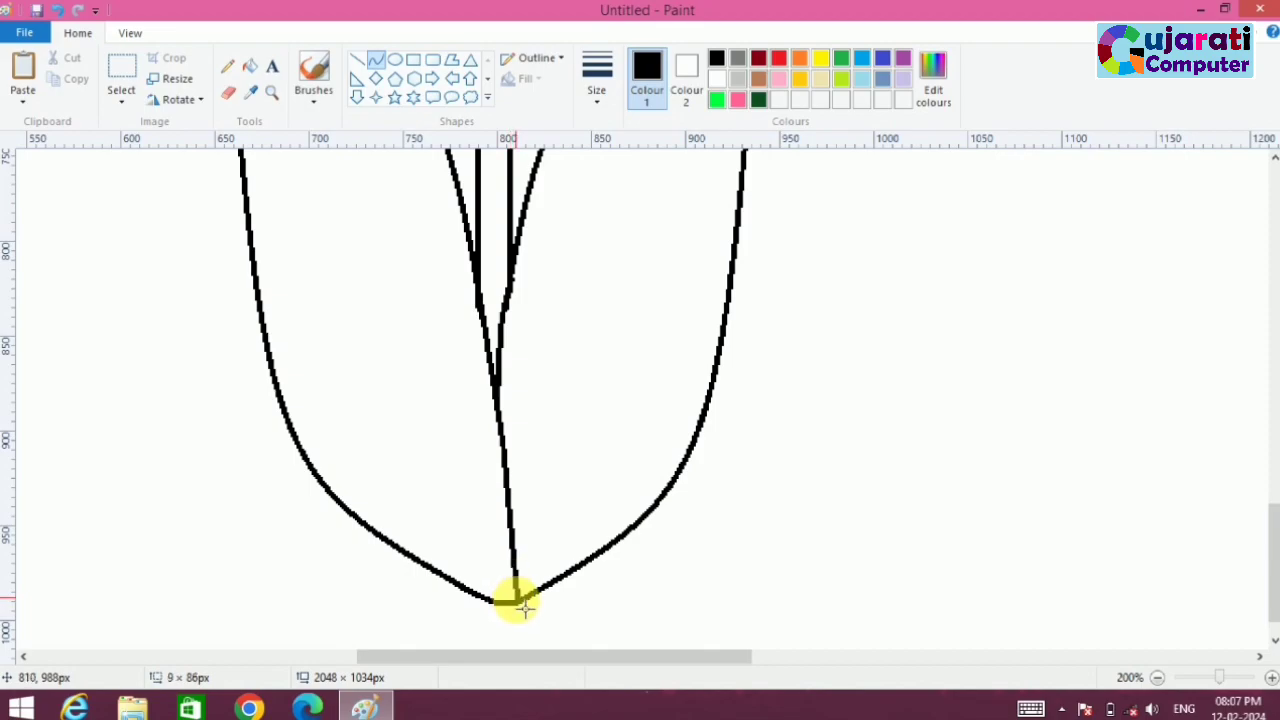
left_click_drag(512, 522, 523, 531)
left_click(733, 584)
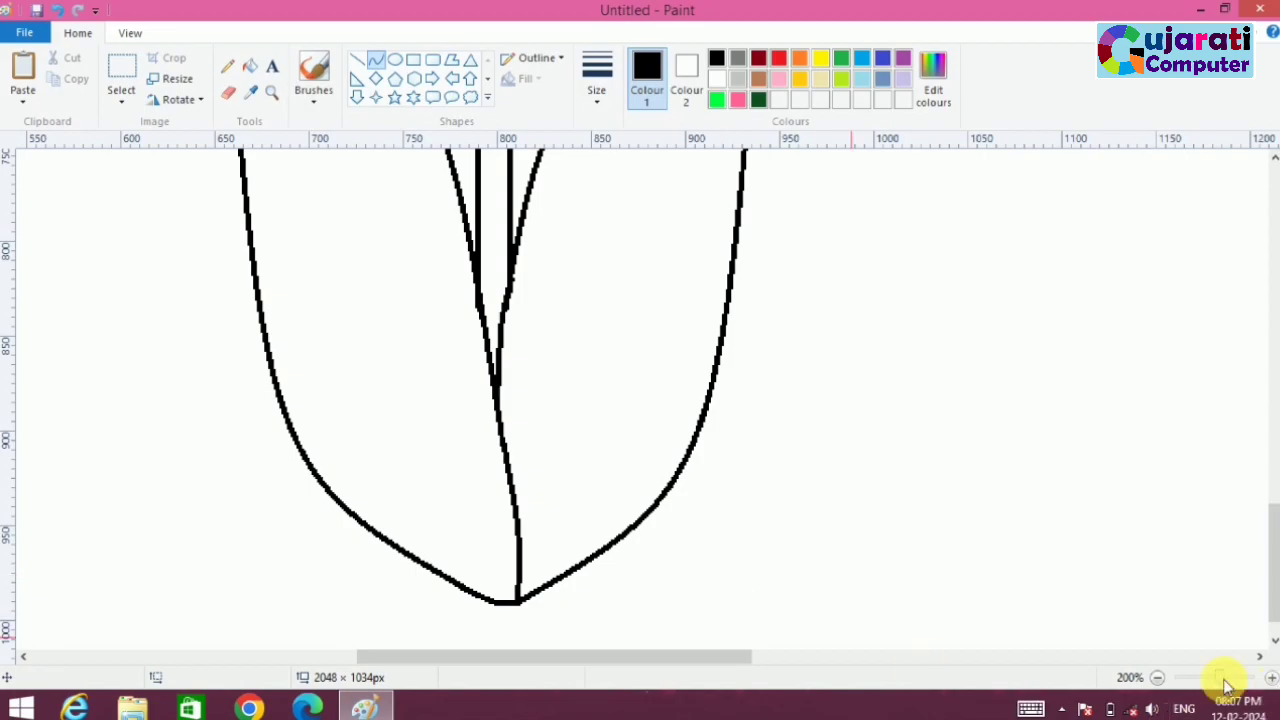
Switch to the thinnest line and draw joined curves just inside the left leaf's outer edge, from tip to base.
left_click(1157, 677)
left_click(1157, 677)
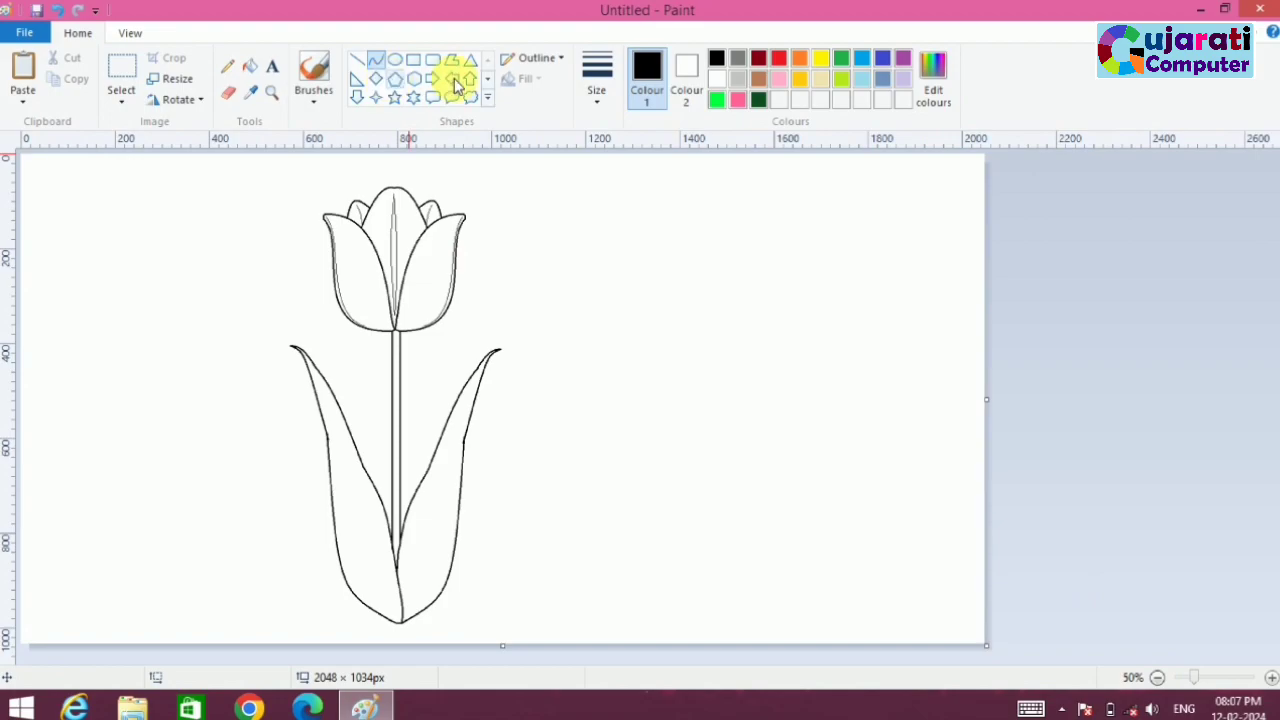
left_click(597, 100)
left_click(601, 138)
left_click_drag(333, 425, 349, 584)
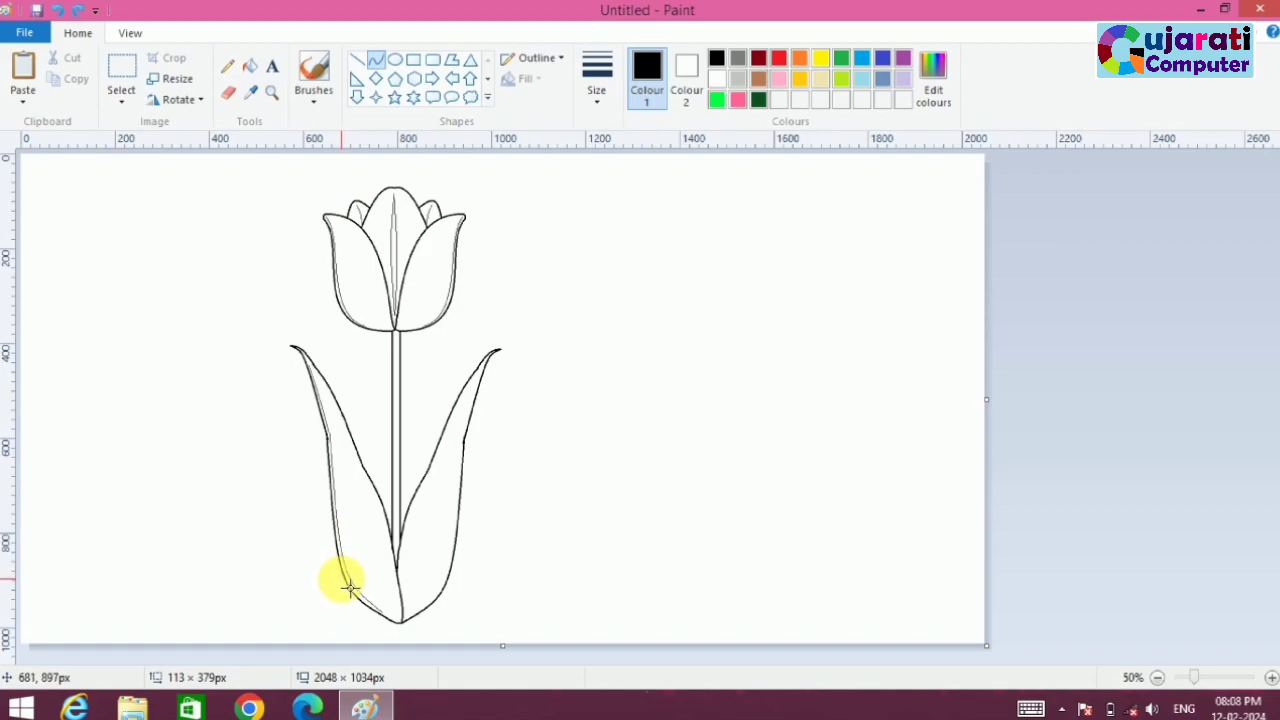
left_click_drag(349, 594, 349, 594)
left_click(254, 551)
Draw a thin vein through the right leaf as two joined curves from its tip down to its base.
left_click_drag(496, 351, 453, 435)
left_click_drag(474, 383, 478, 366)
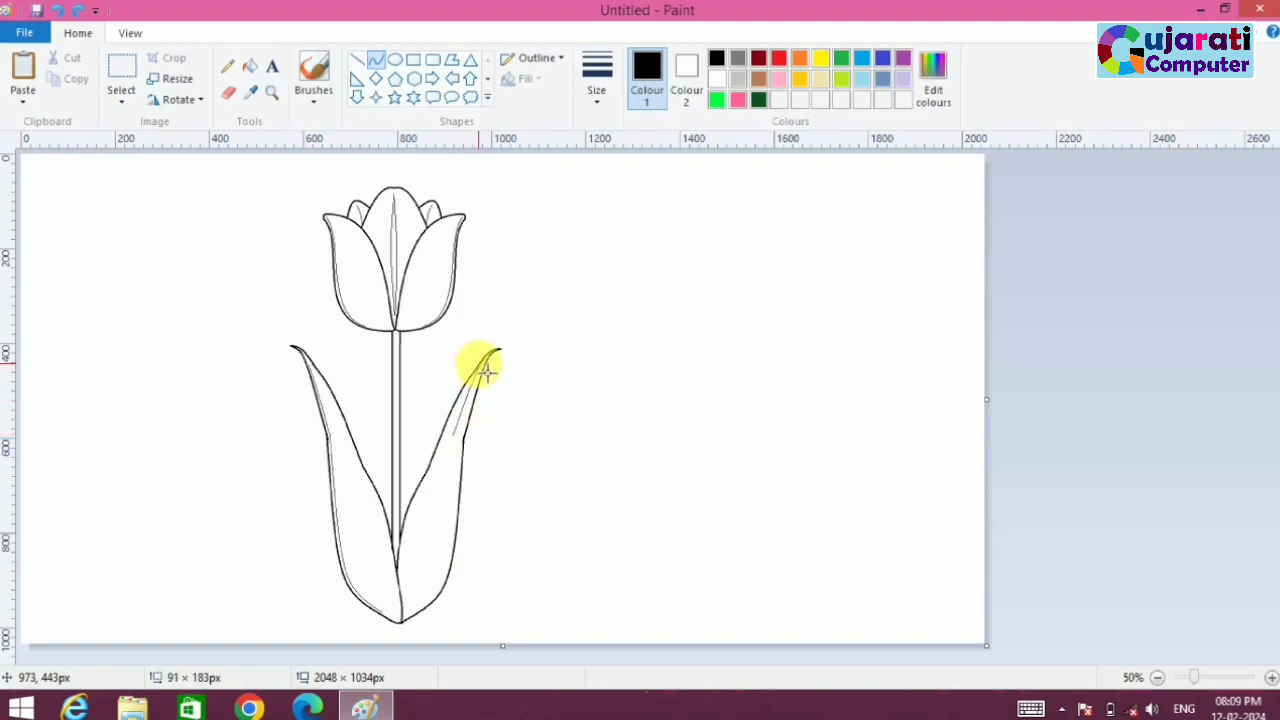
left_click(479, 366)
left_click(531, 396)
mouse_move(454, 435)
left_mouse_down()
mouse_move(409, 581)
mouse_move(414, 623)
left_mouse_up()
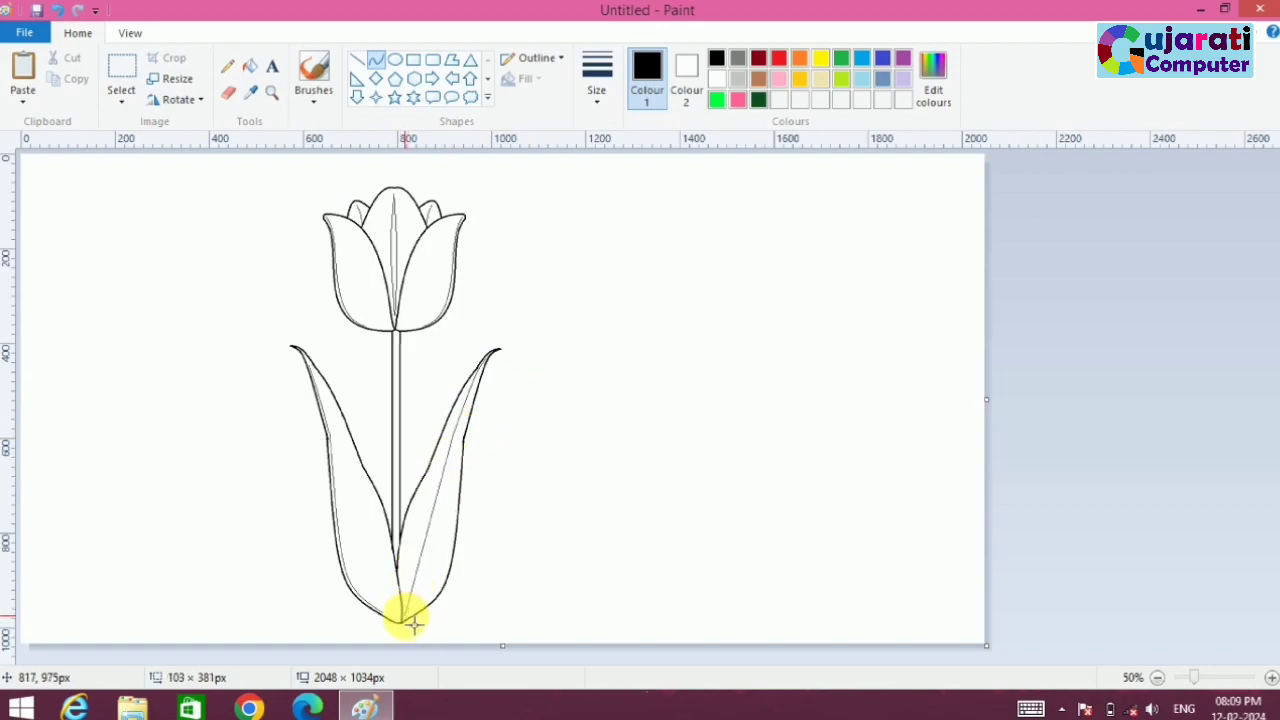
mouse_move(436, 539)
left_mouse_down()
mouse_move(434, 528)
mouse_move(431, 539)
left_mouse_up()
left_click(611, 481)
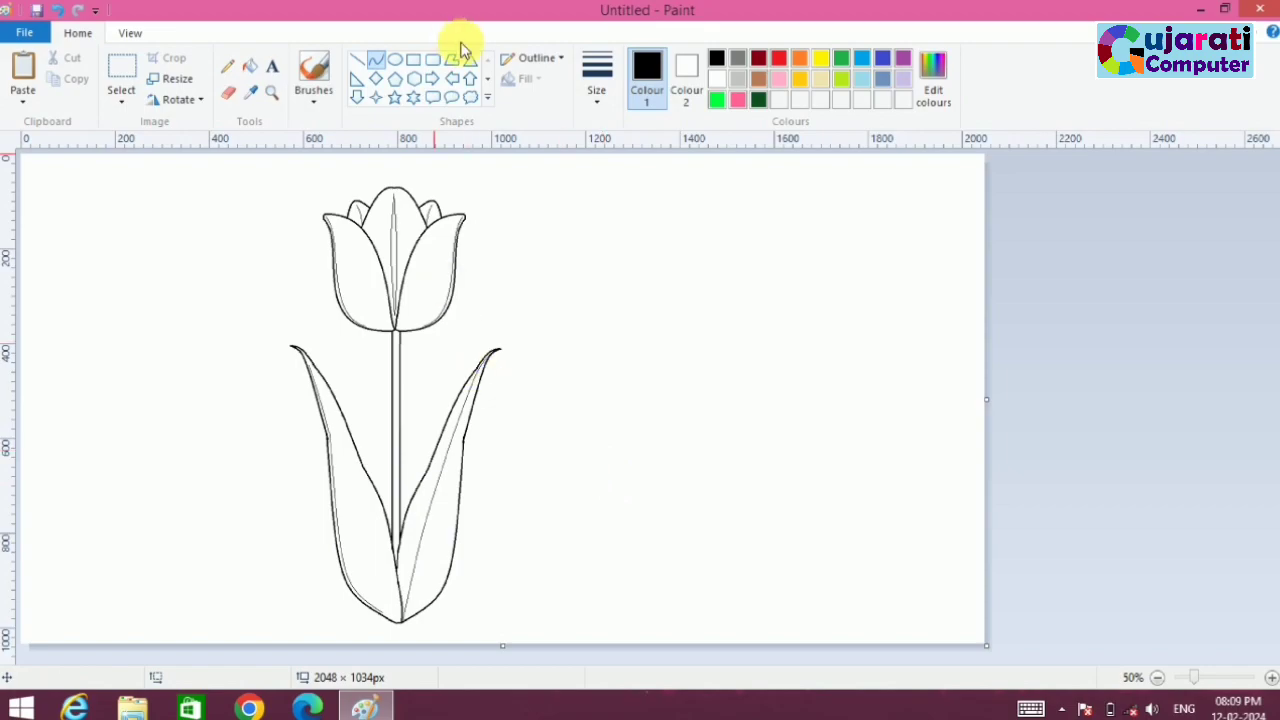
Set a thicker line and draw a third leaf of two curves rising from between the side leaves to a tip beside the flower.
left_click(599, 90)
left_click(612, 182)
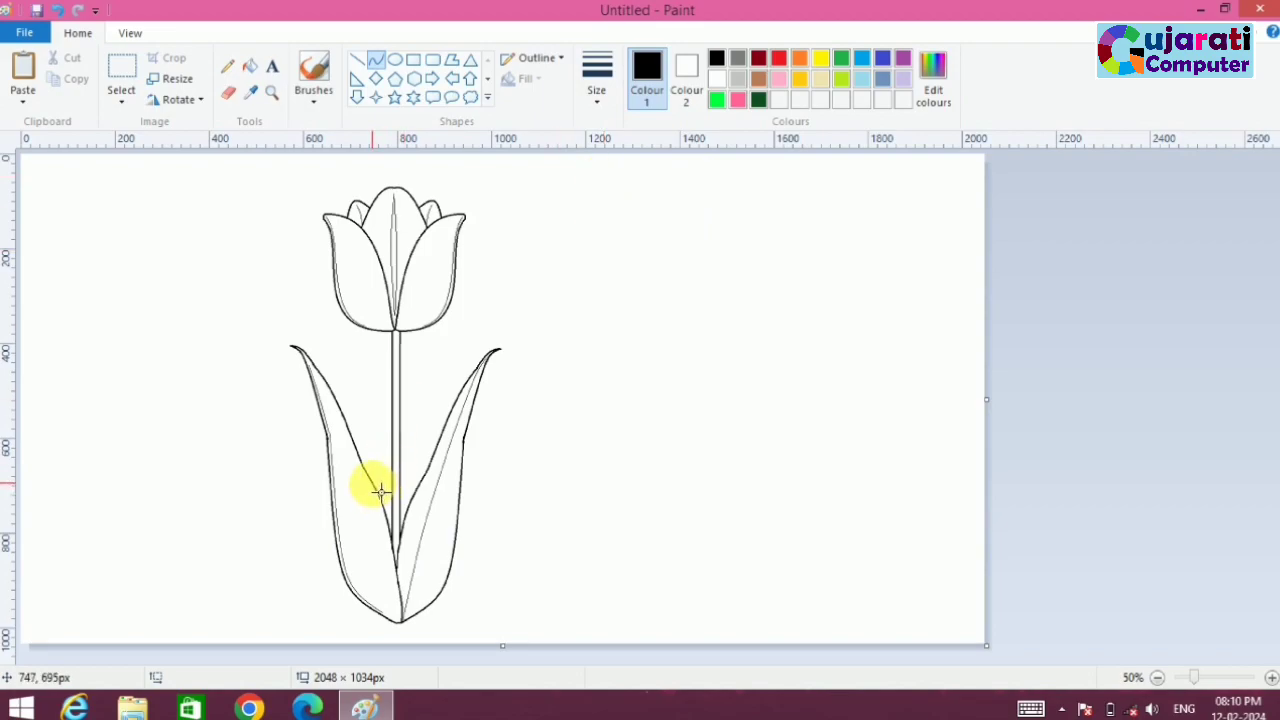
mouse_move(373, 481)
left_mouse_down()
mouse_move(482, 325)
mouse_move(470, 308)
mouse_move(409, 409)
mouse_move(383, 406)
mouse_move(463, 360)
left_mouse_up()
left_click(541, 385)
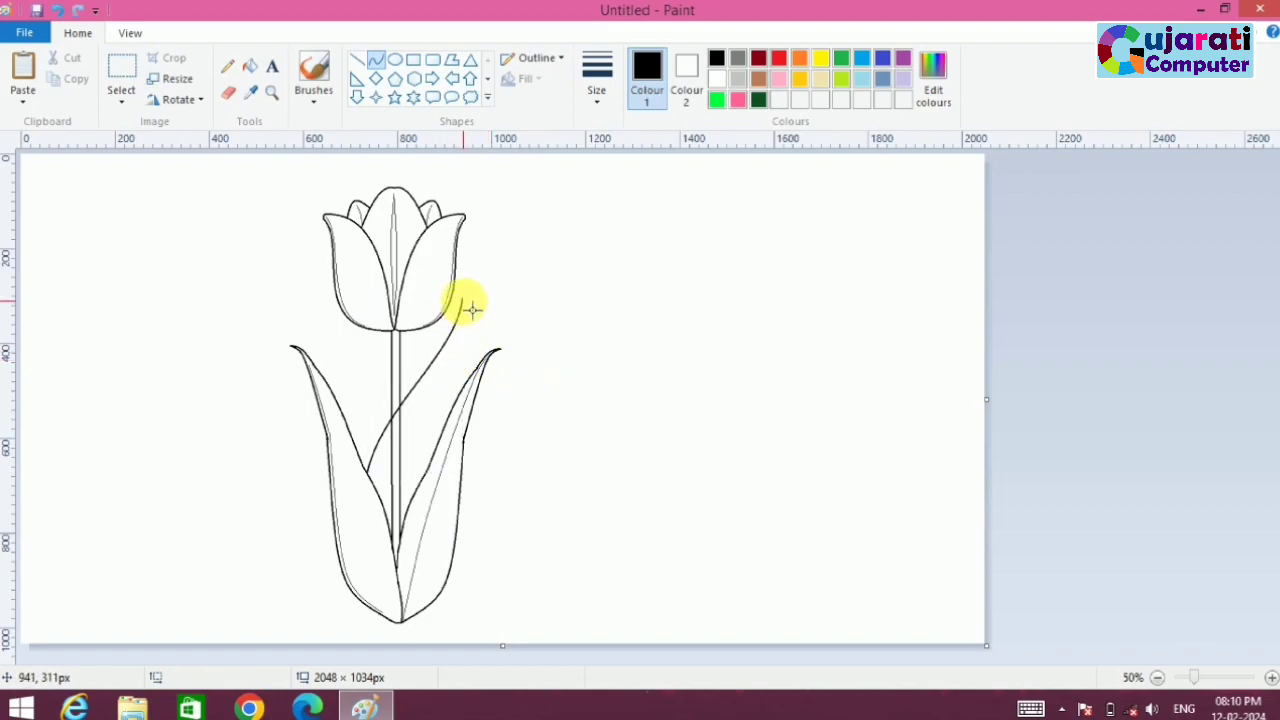
left_click_drag(469, 309, 435, 478)
mouse_move(462, 346)
left_mouse_down()
mouse_move(467, 385)
mouse_move(449, 414)
mouse_move(487, 338)
mouse_move(417, 457)
left_mouse_up()
left_click(597, 455)
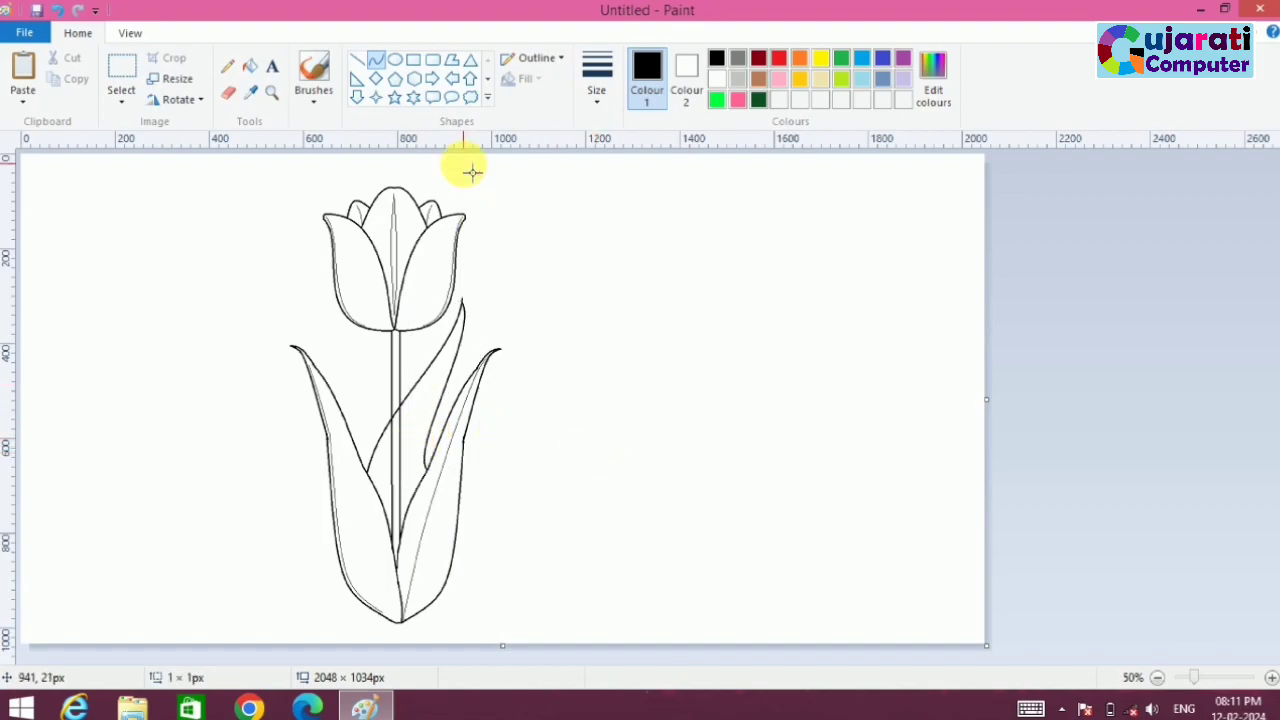
Switch back to the thinnest line and draw a curved vein from the third leaf's tip down to the right leaf's inner edge.
left_click(592, 100)
left_click(597, 129)
mouse_move(415, 518)
left_mouse_down()
mouse_move(443, 354)
mouse_move(470, 313)
mouse_move(429, 429)
mouse_move(400, 437)
mouse_move(473, 347)
mouse_move(467, 357)
left_mouse_up()
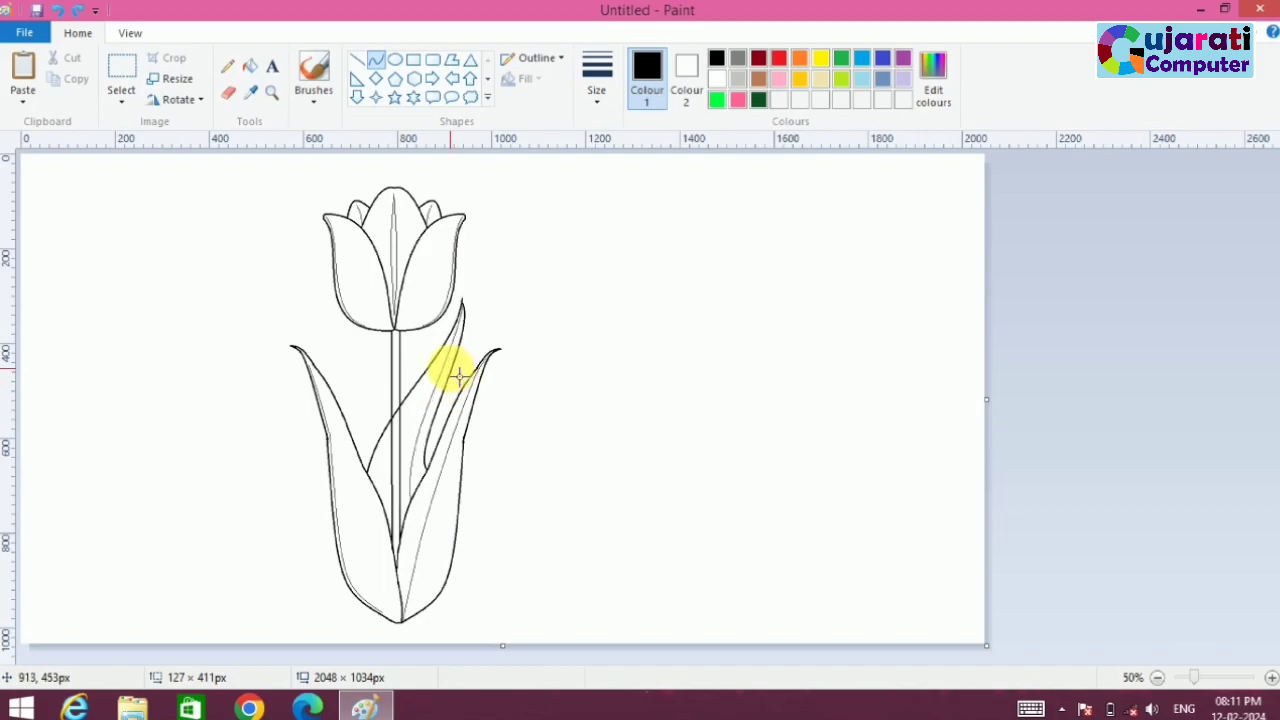
left_click_drag(451, 368, 452, 366)
left_click(542, 300)
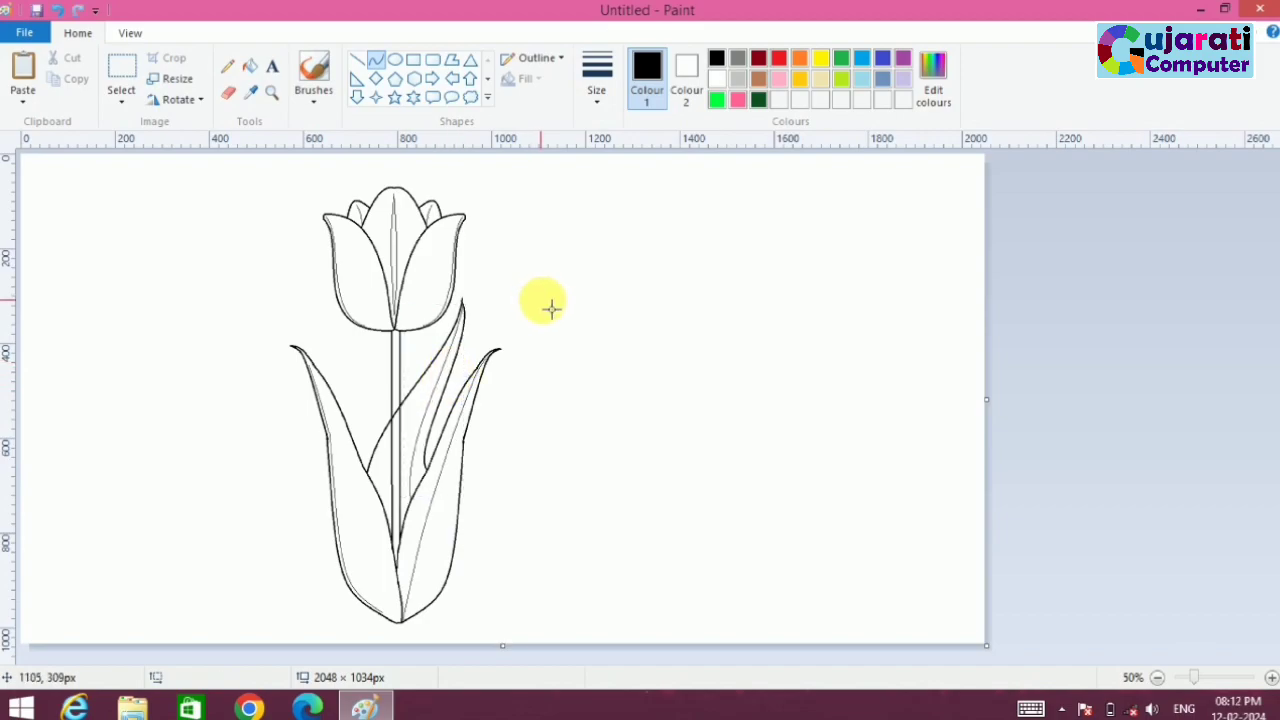
Clean up the third leaf's pointed tip with the eraser.
left_click(1271, 678)
left_click(228, 92)
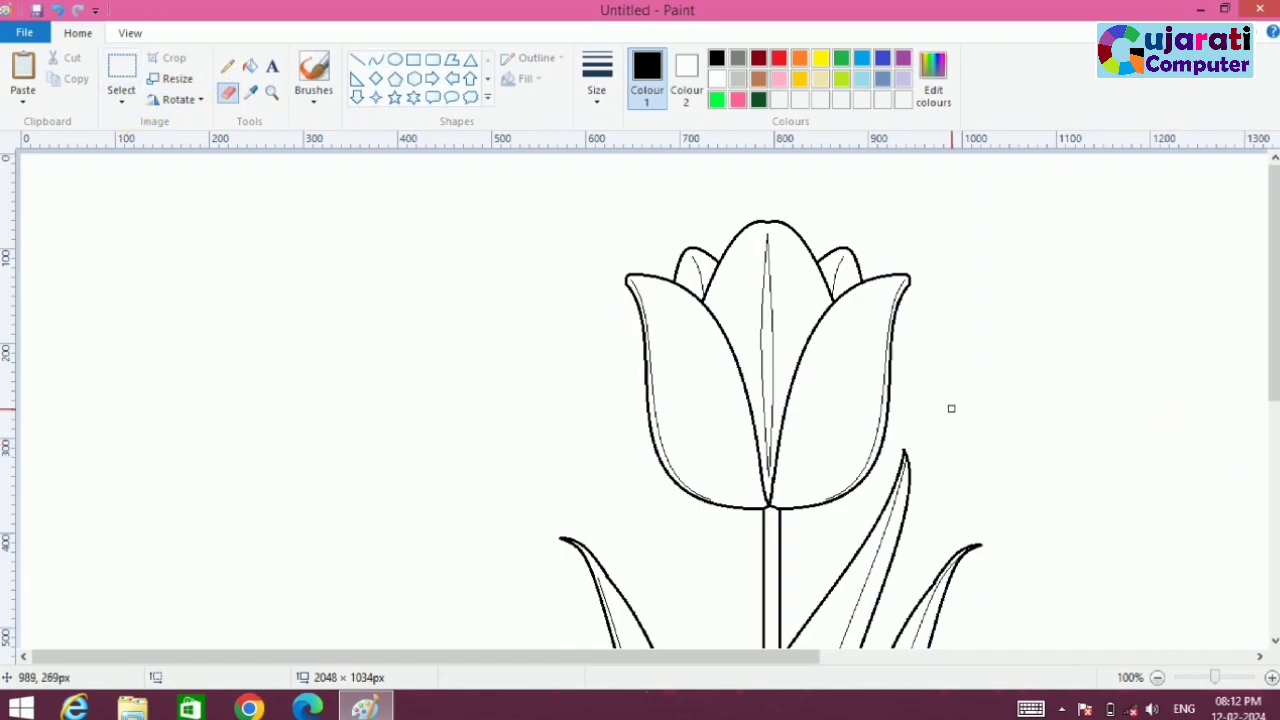
left_click(1157, 677)
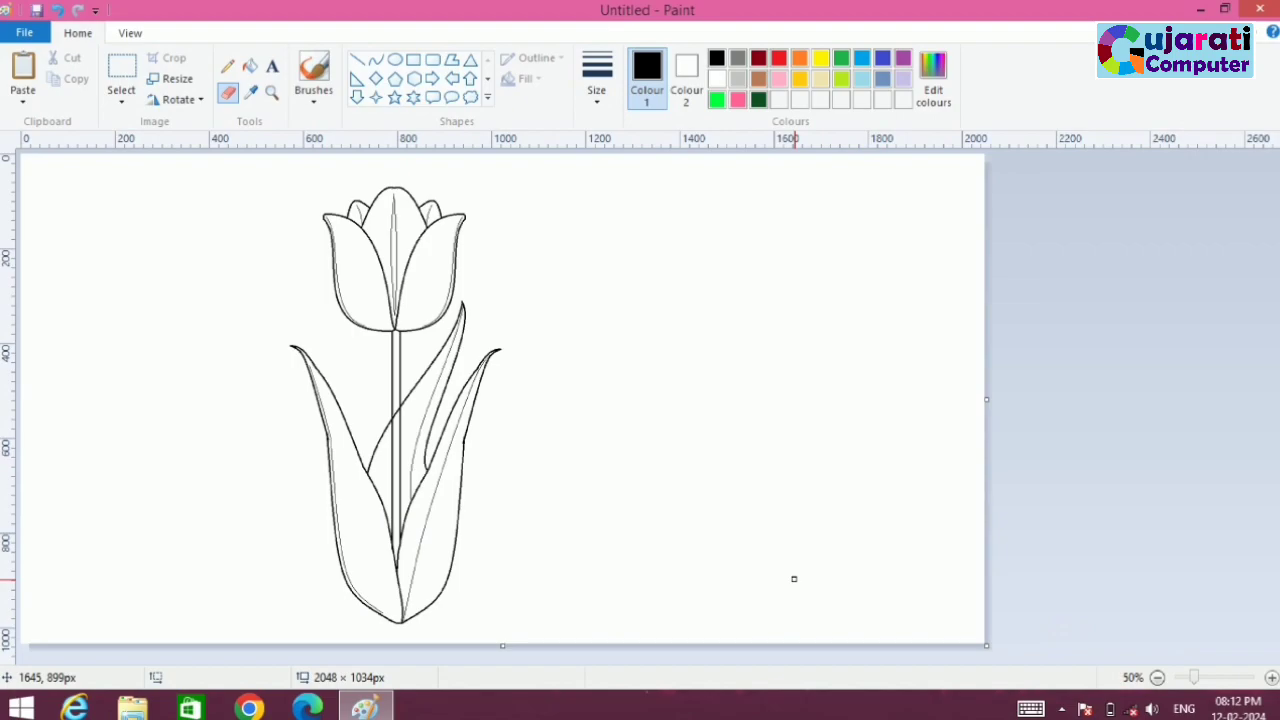
Copy the finished tulip, paste it with a transparent selection background, and place the copy to the right of the original.
left_click(125, 70)
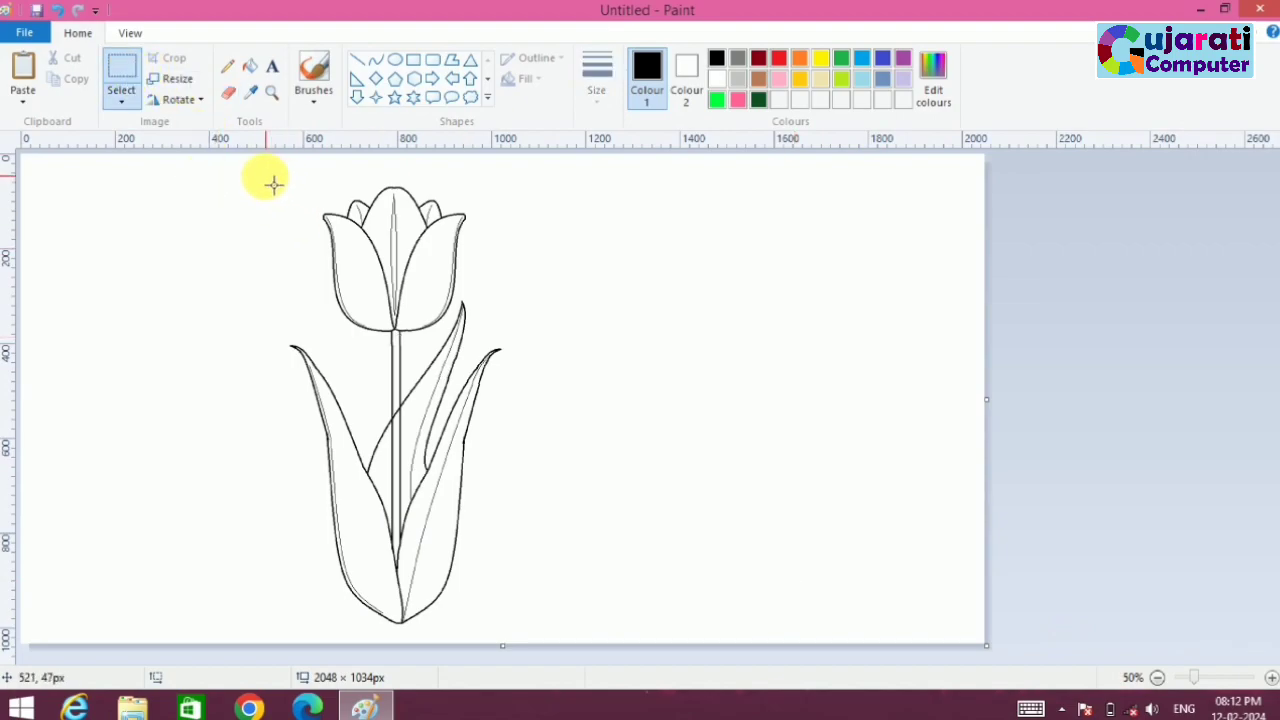
left_click_drag(261, 172, 514, 643)
left_click(70, 78)
left_click(22, 75)
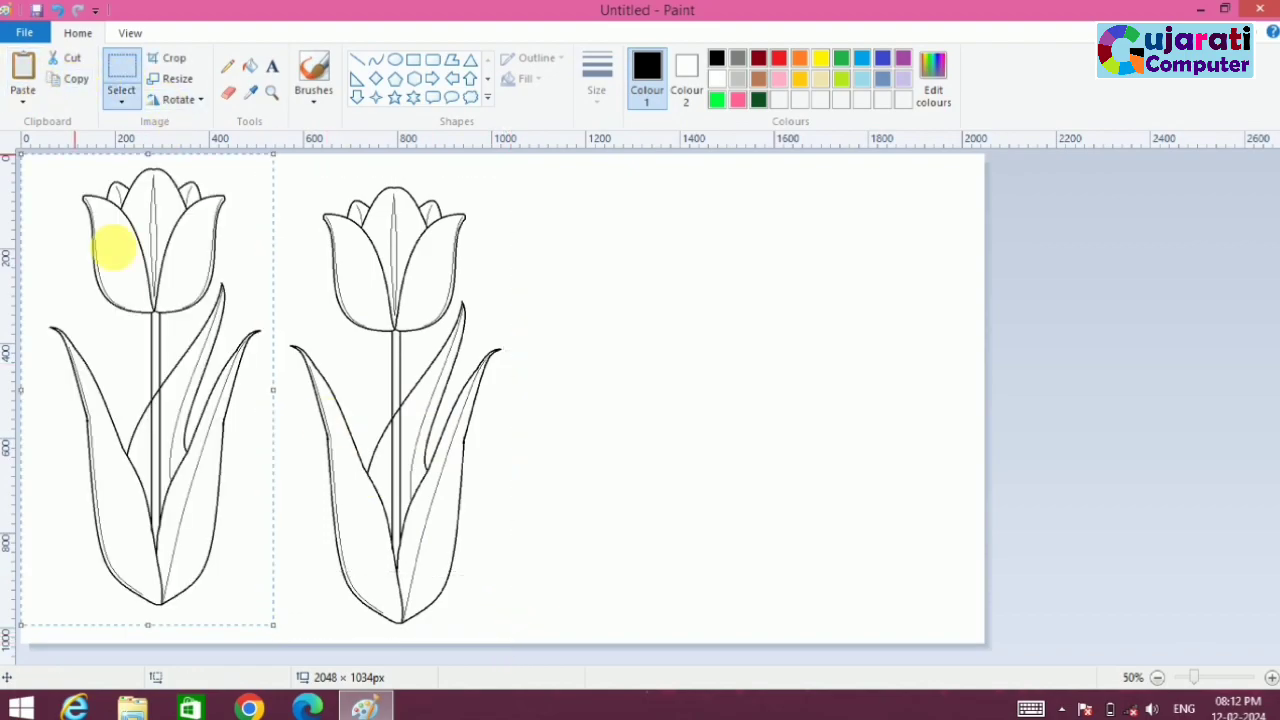
left_click(121, 100)
left_click(160, 272)
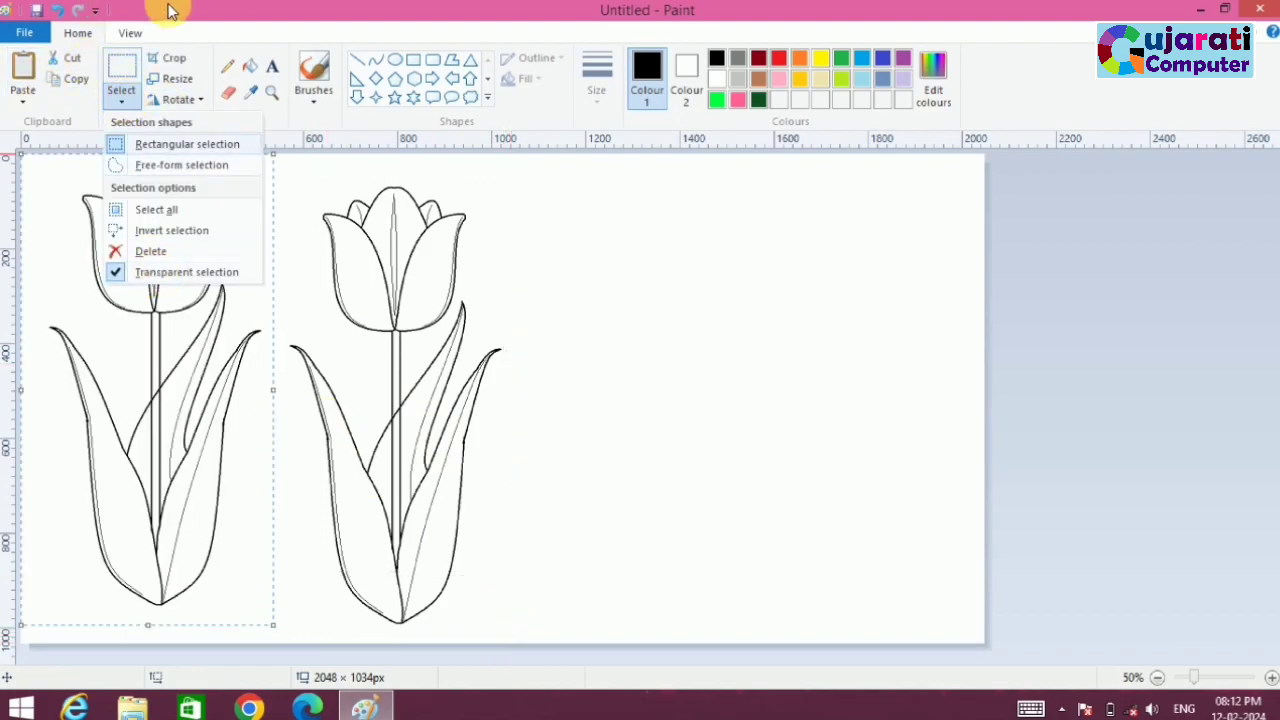
left_click_drag(144, 291, 724, 313)
Paste another copy of the tulip and place it at the canvas's left edge, level with the original.
key("ctrl+v")
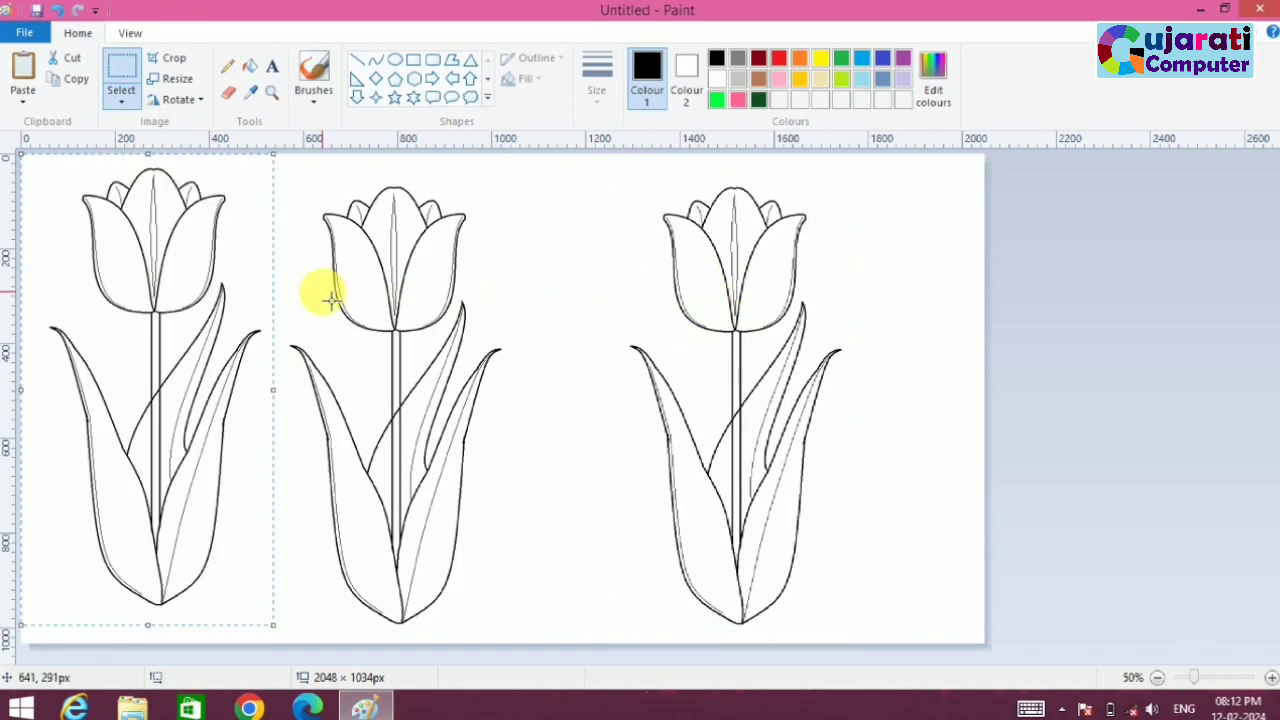
left_click_drag(243, 300, 177, 356)
left_click_drag(650, 172, 800, 502)
left_click(929, 469)
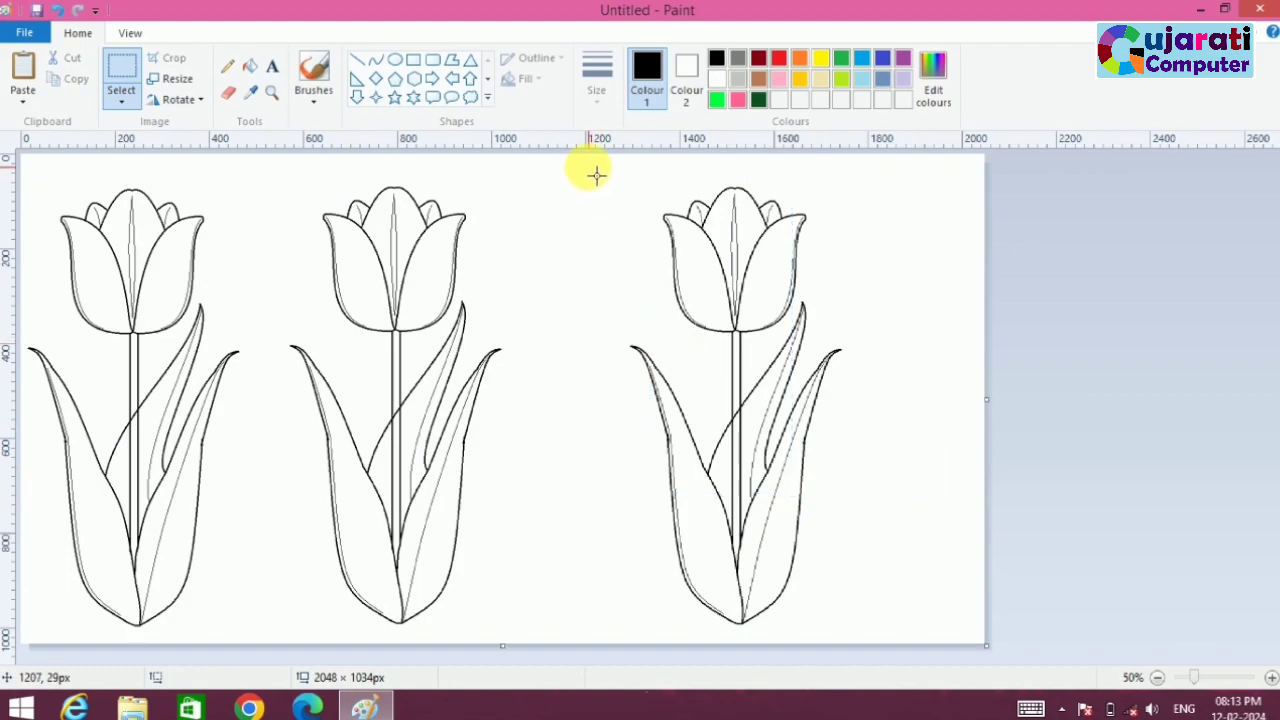
Move the right tulip closer to the canvas's right edge and shift the middle tulip right to space all three evenly.
left_click_drag(588, 163, 891, 640)
left_click_drag(817, 523, 868, 537)
left_click(547, 438)
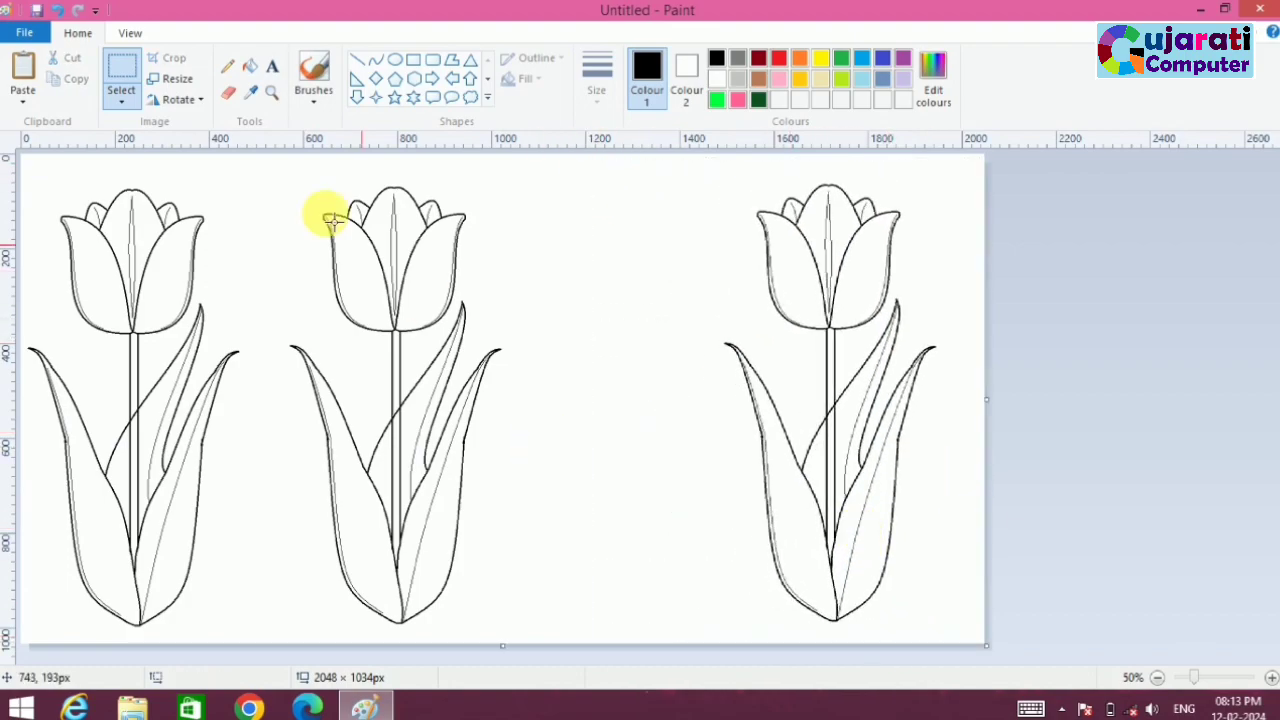
left_click_drag(281, 178, 518, 636)
left_click_drag(414, 490, 486, 490)
left_click(680, 510)
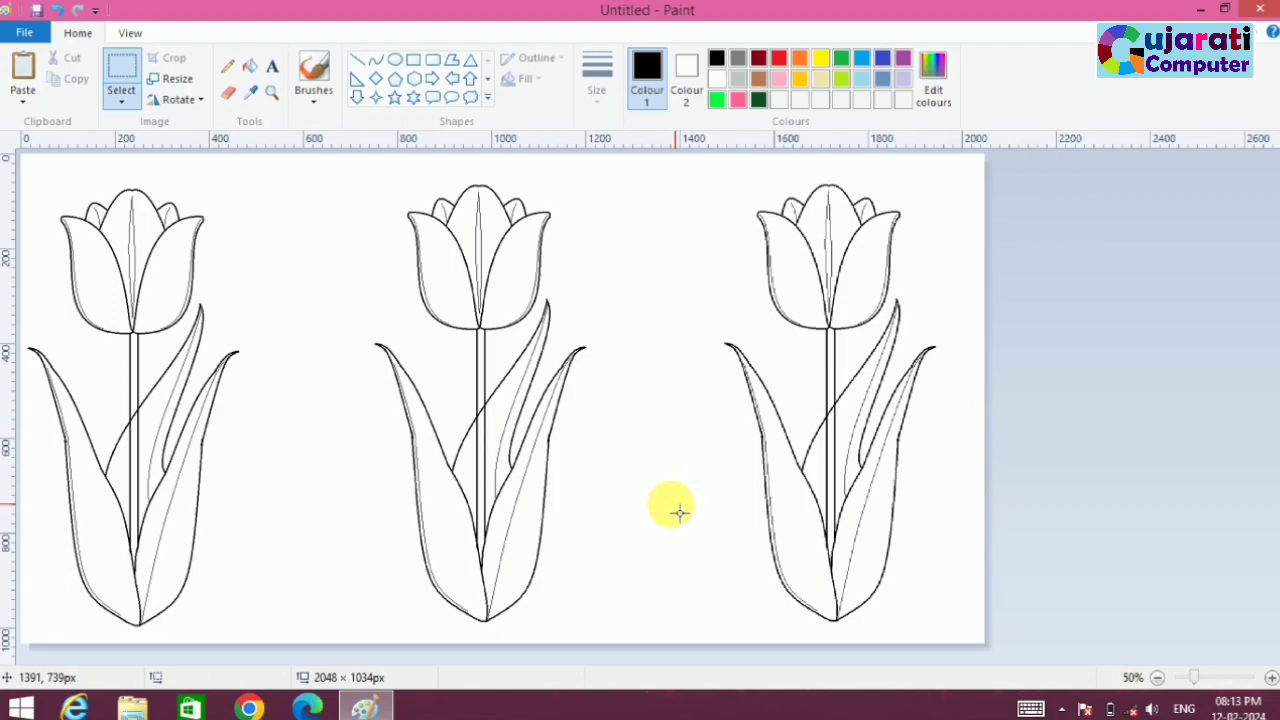
Choose the bright pure green from the basic colours as Colour 1.
left_click(933, 85)
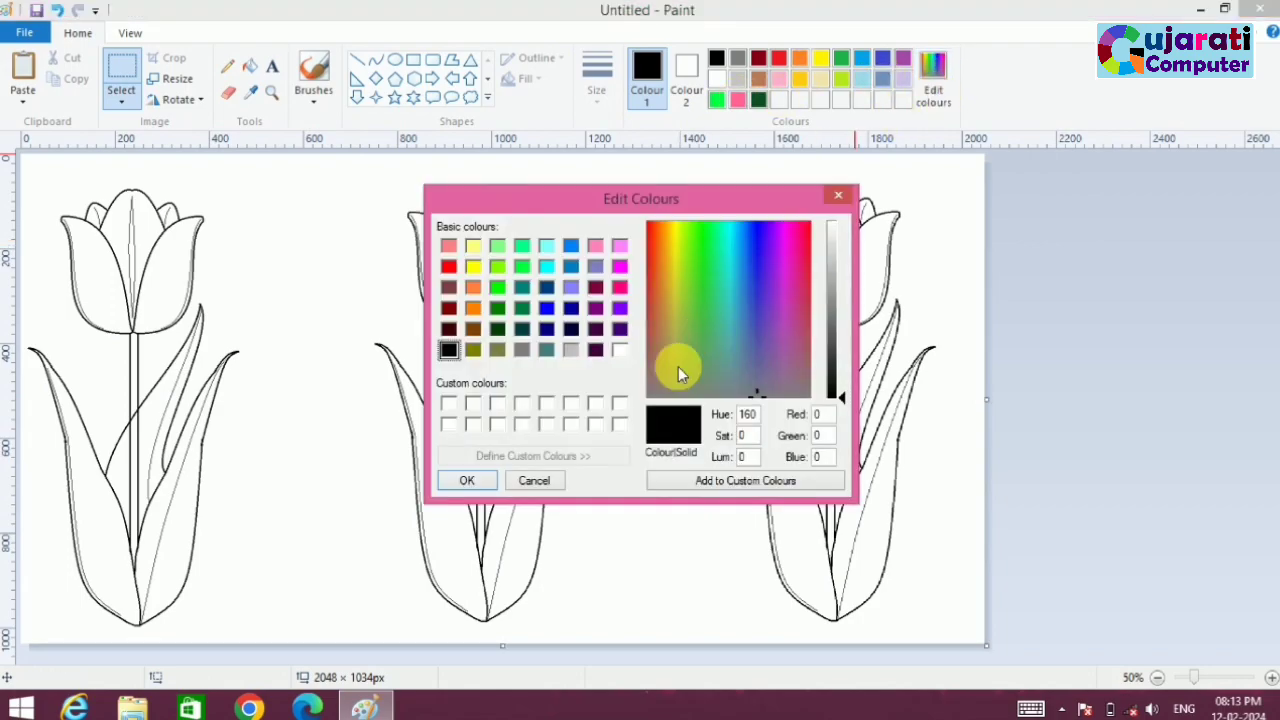
left_click(522, 266)
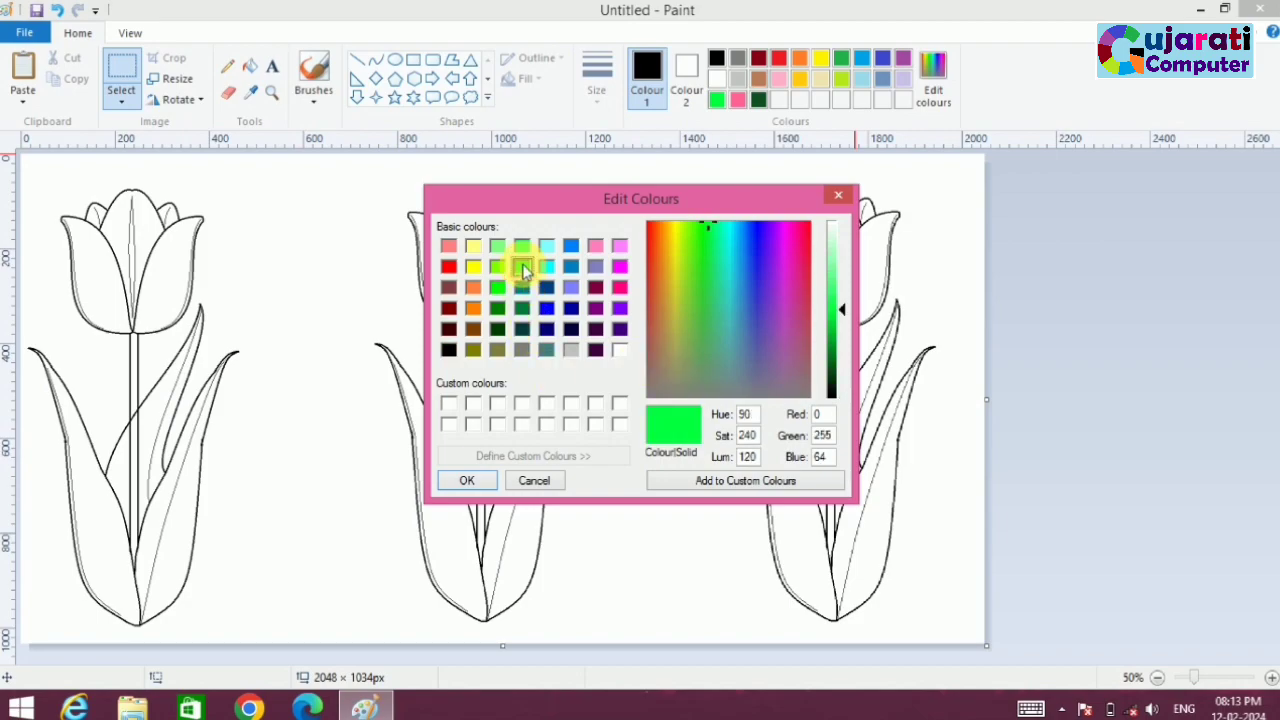
left_click(499, 288)
left_click(466, 481)
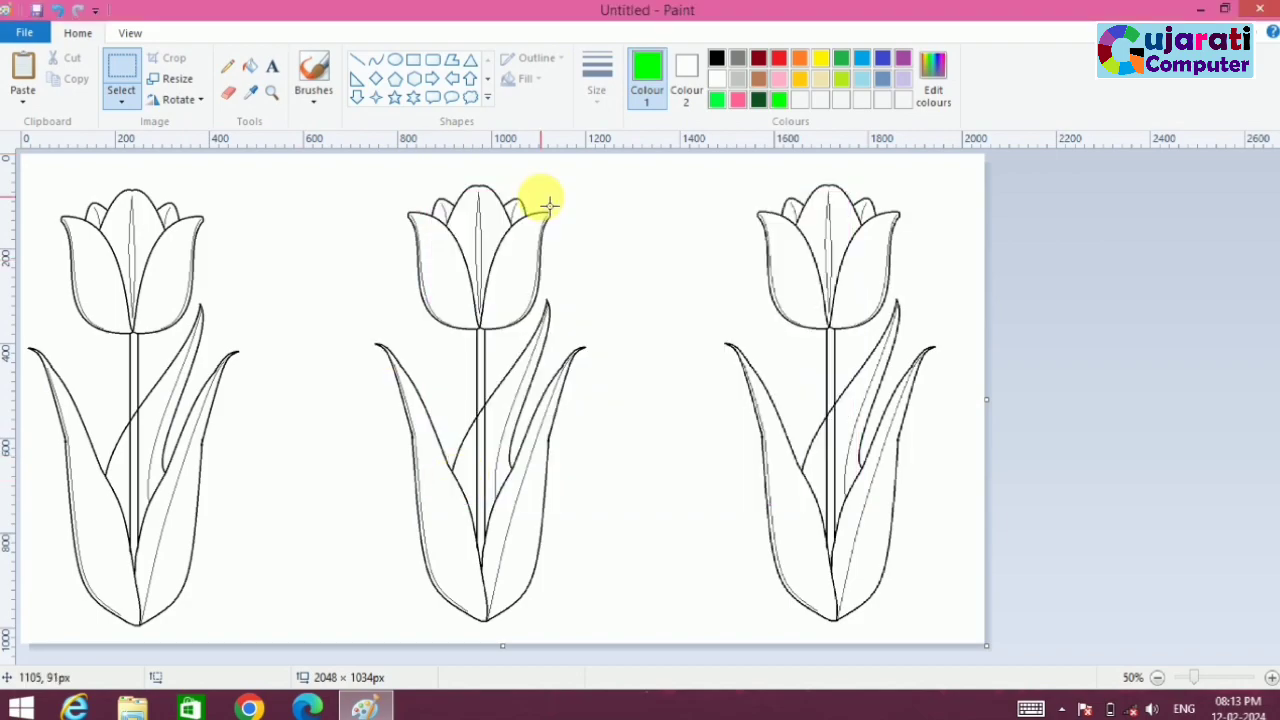
left_click(250, 66)
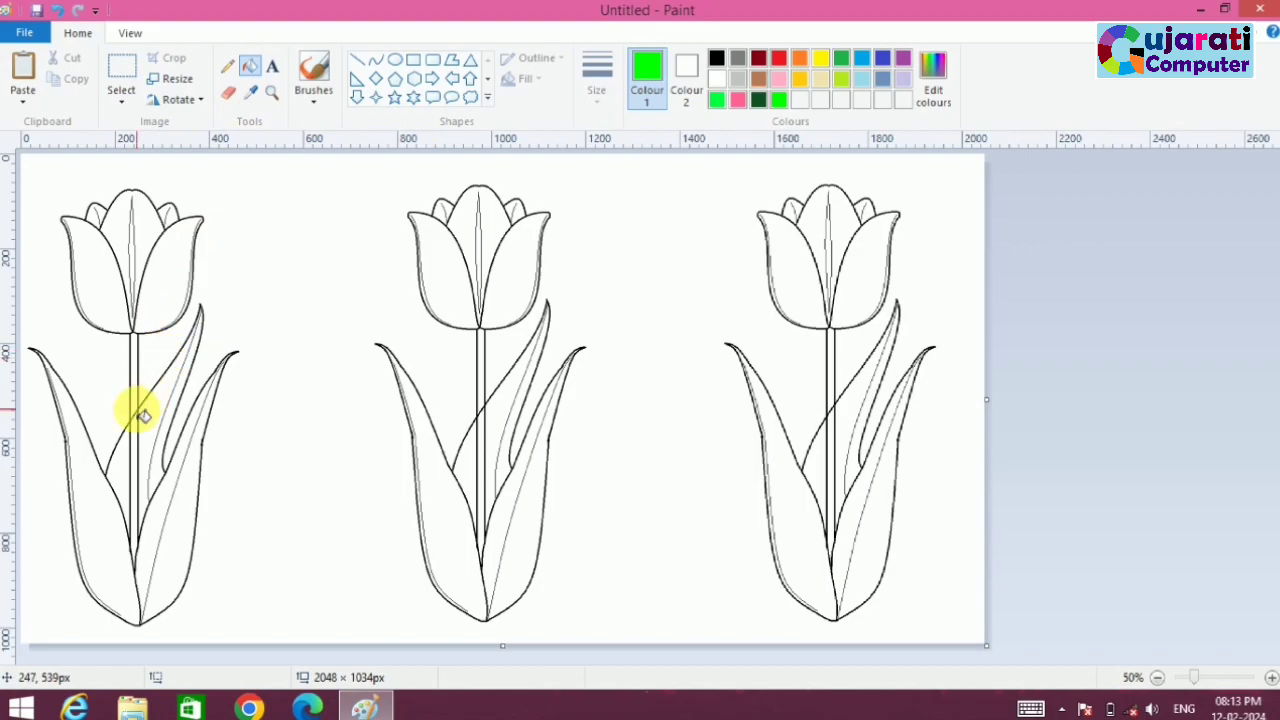
left_click(99, 536)
left_click(130, 483)
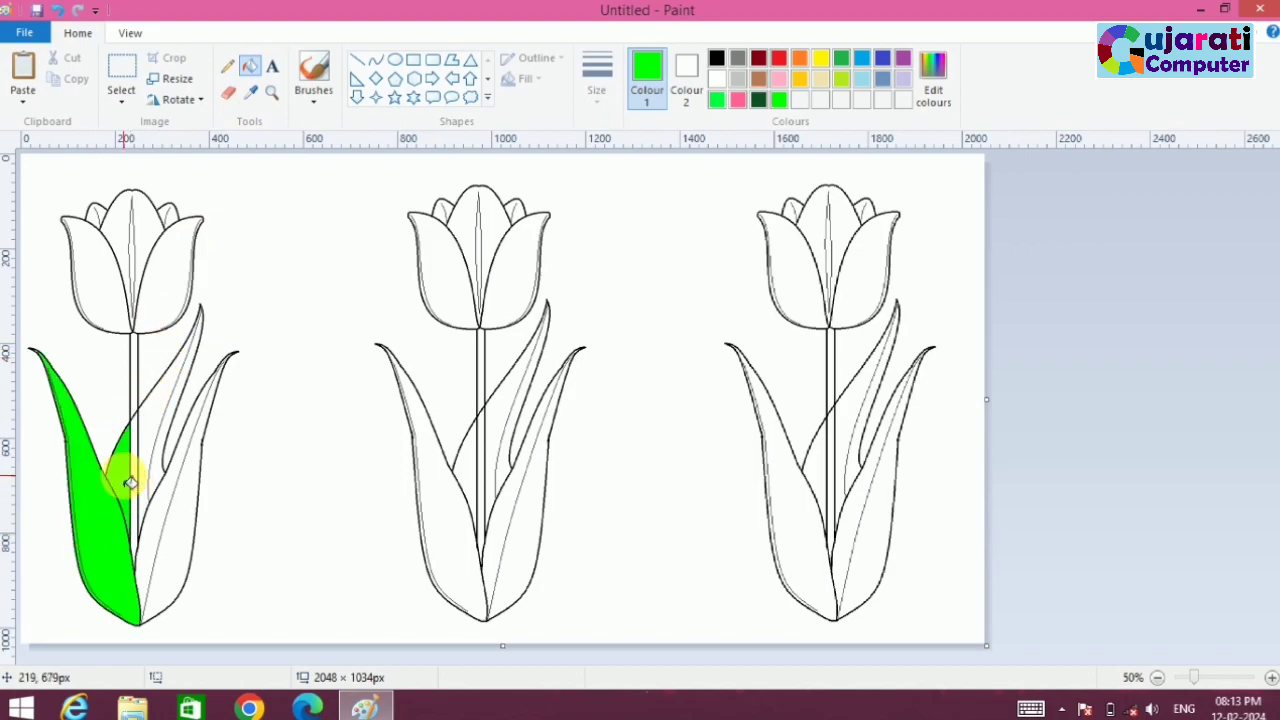
key("ctrl+z")
key("ctrl+z")
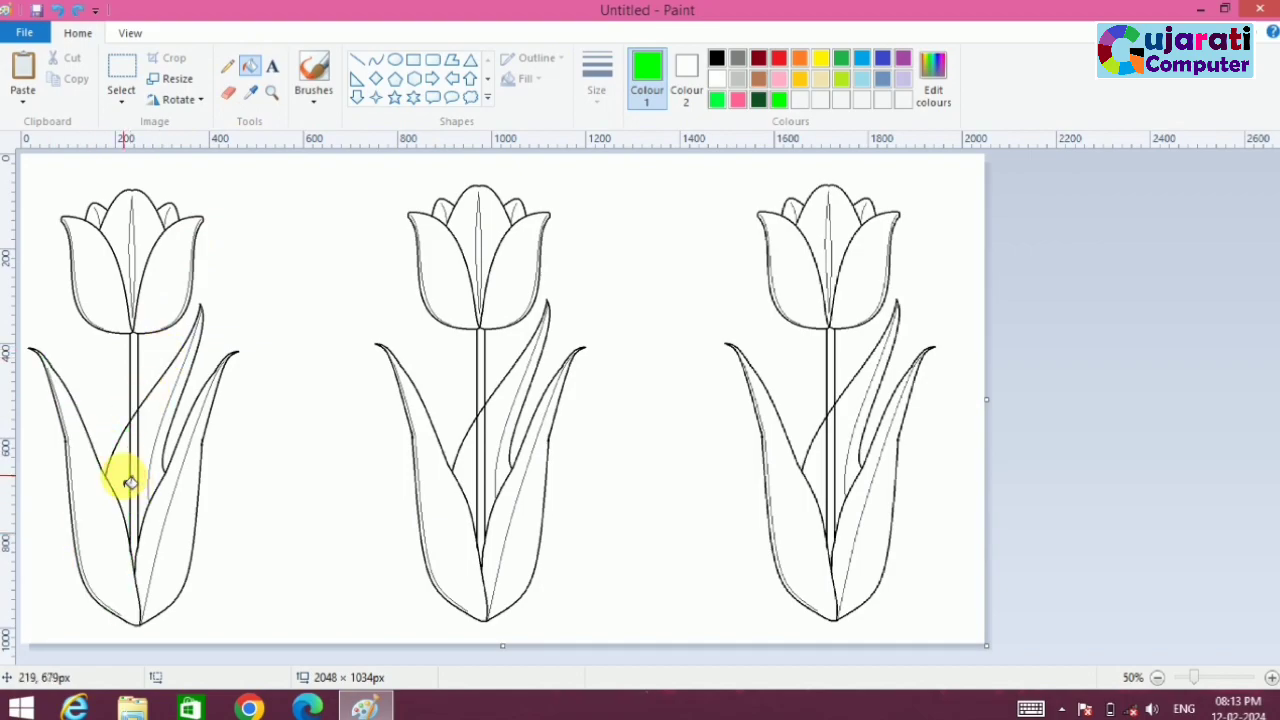
Erase the part of the third leaf's edge that crosses the stem on all three tulips.
left_click(228, 92)
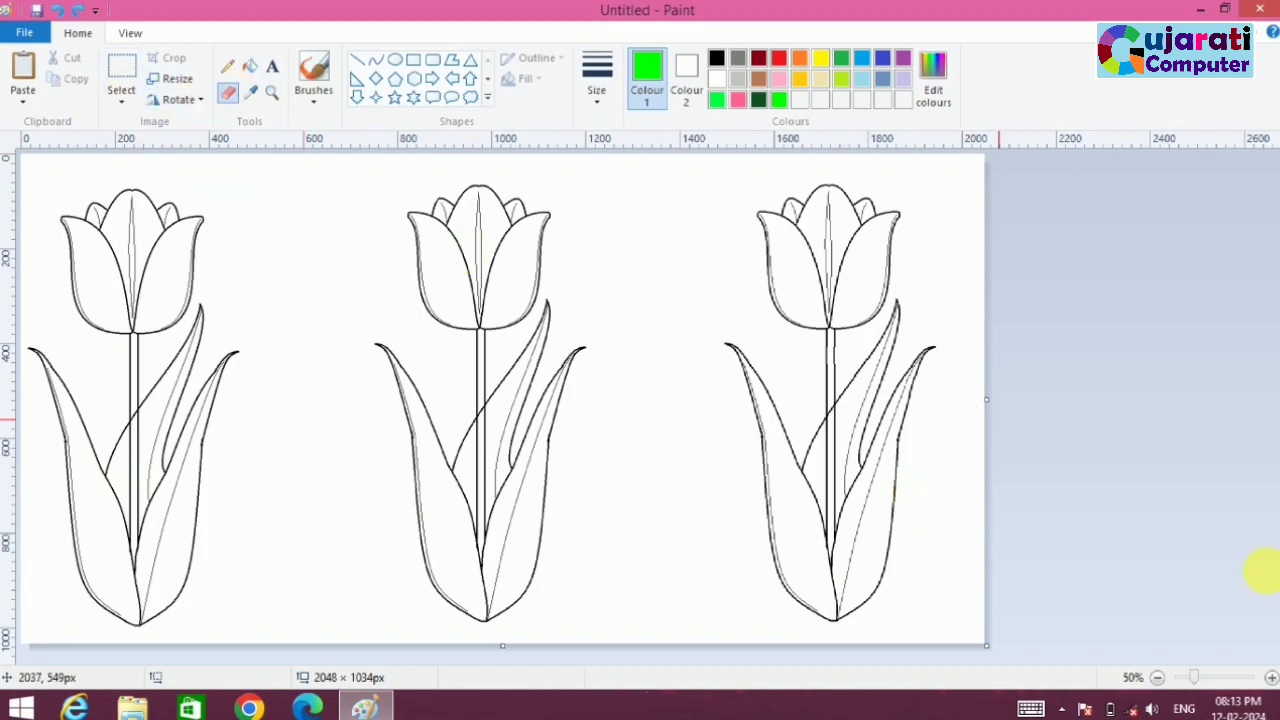
left_click(1268, 677)
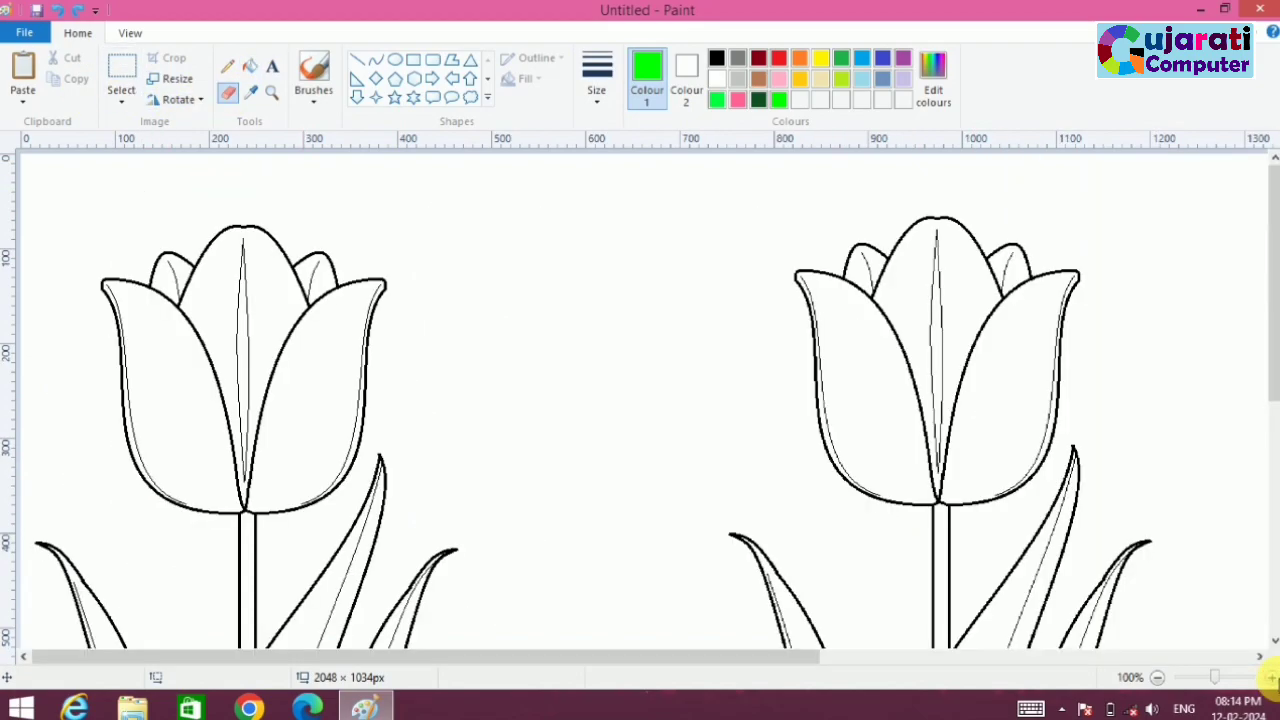
left_click_drag(1274, 357, 1255, 547)
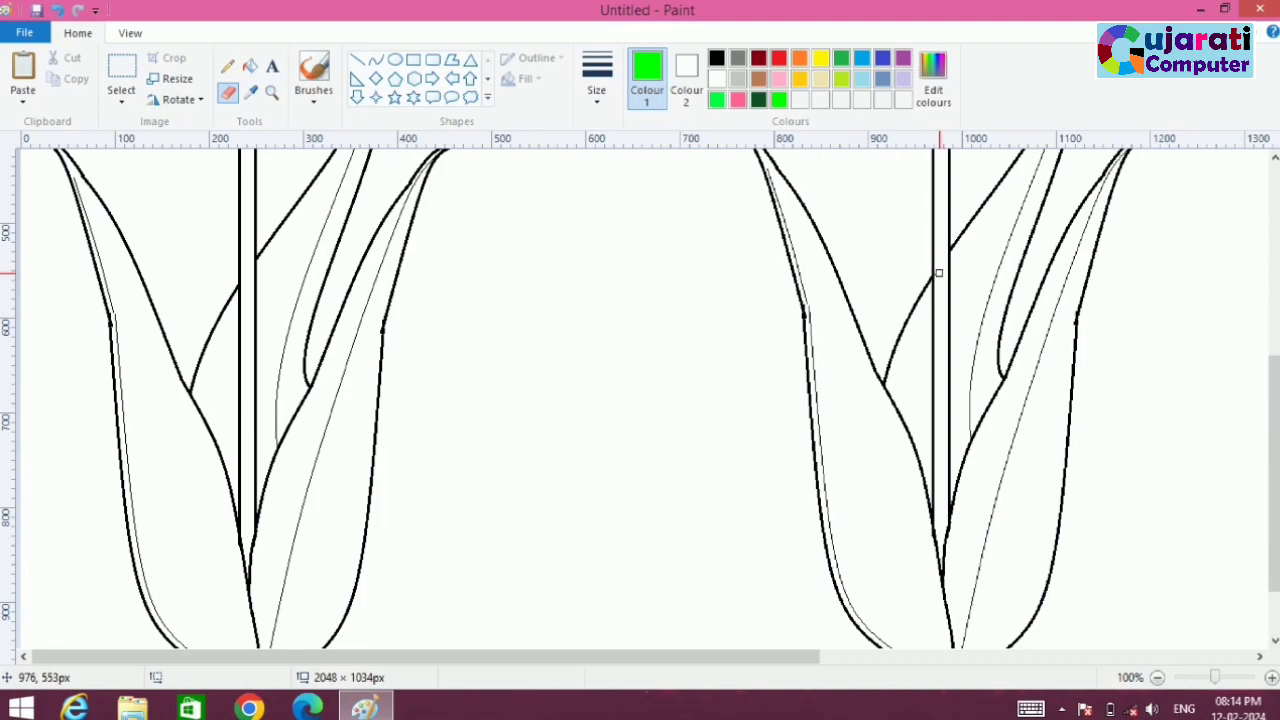
mouse_move(774, 660)
left_mouse_down()
mouse_move(1210, 650)
mouse_move(1180, 586)
left_mouse_up()
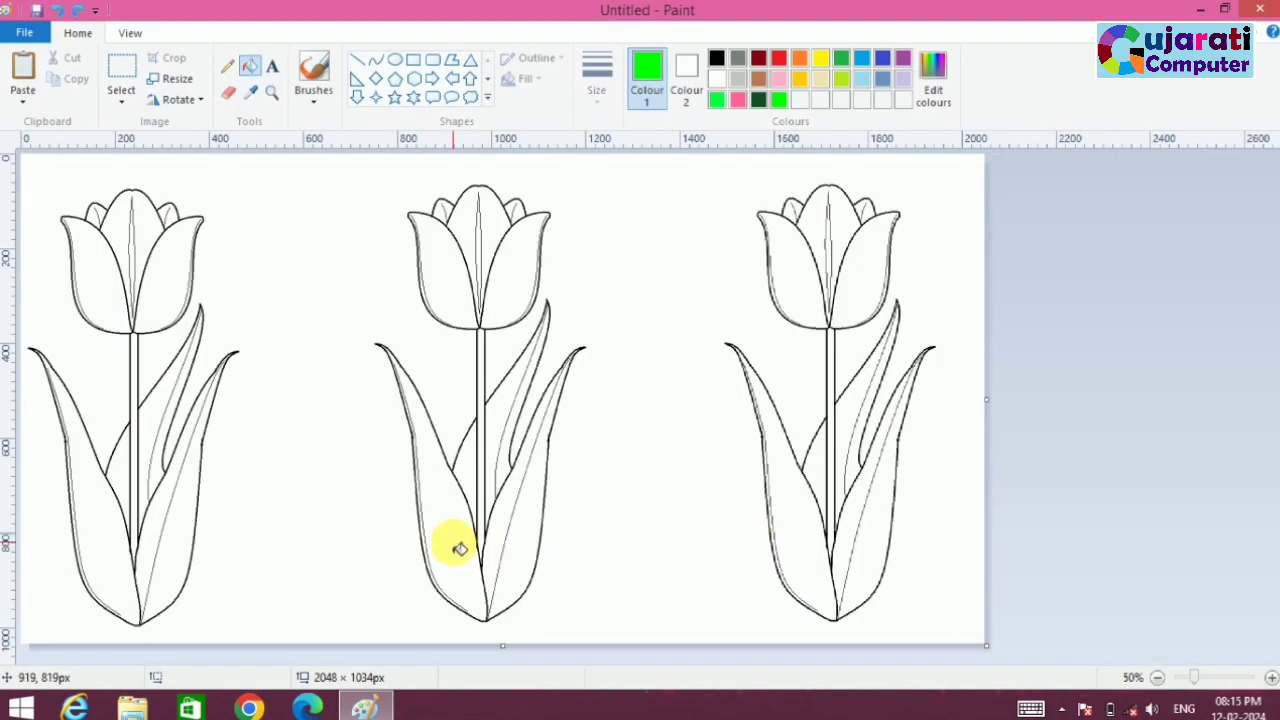
Fill the middle tulip's stem and all three leaves with bright green.
left_click(452, 542)
left_click(498, 438)
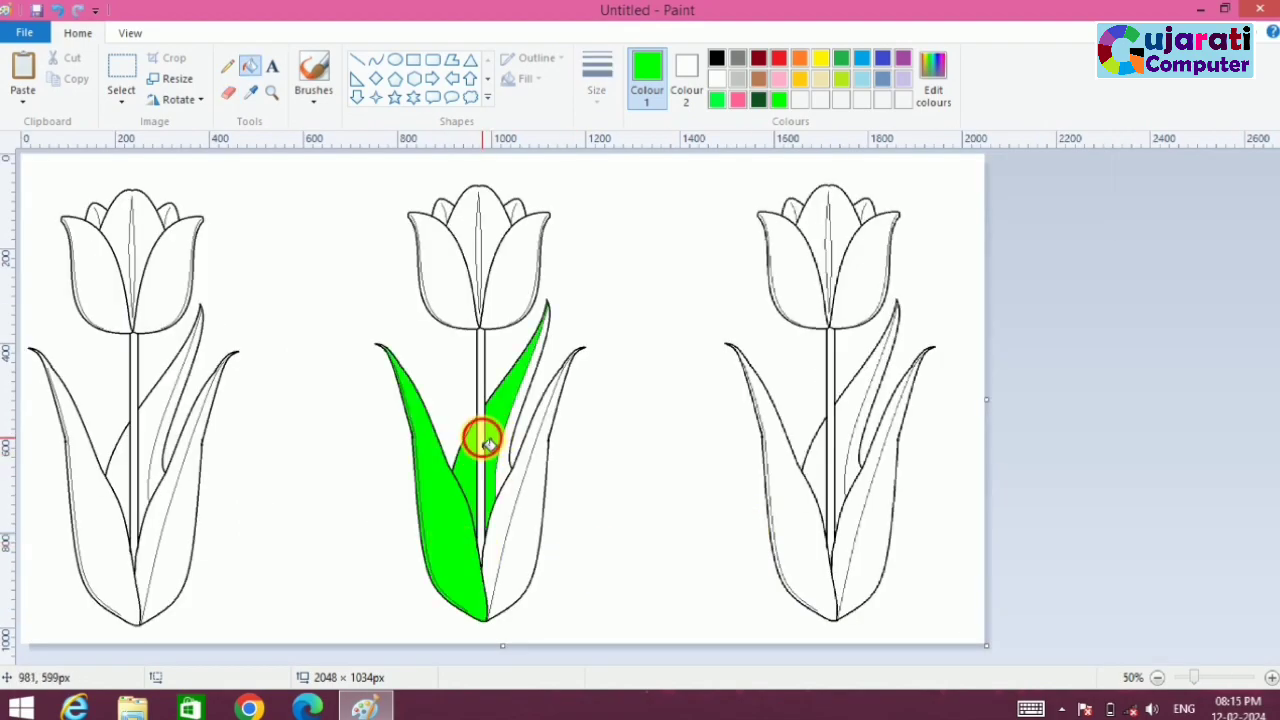
left_click(485, 445)
left_click(510, 456)
left_click(518, 513)
left_click(528, 522)
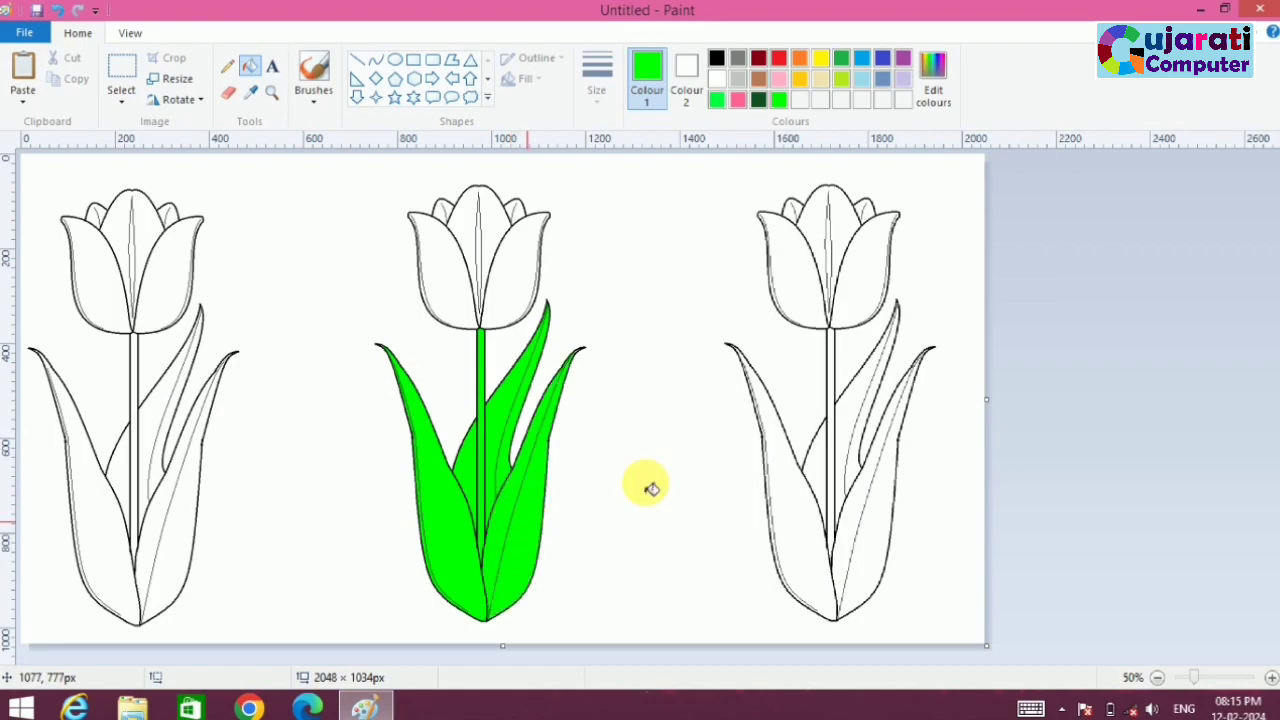
Fill the right tulip's stem and all three leaves with bright green.
left_click(805, 485)
left_click(816, 471)
left_click(831, 467)
left_click(846, 448)
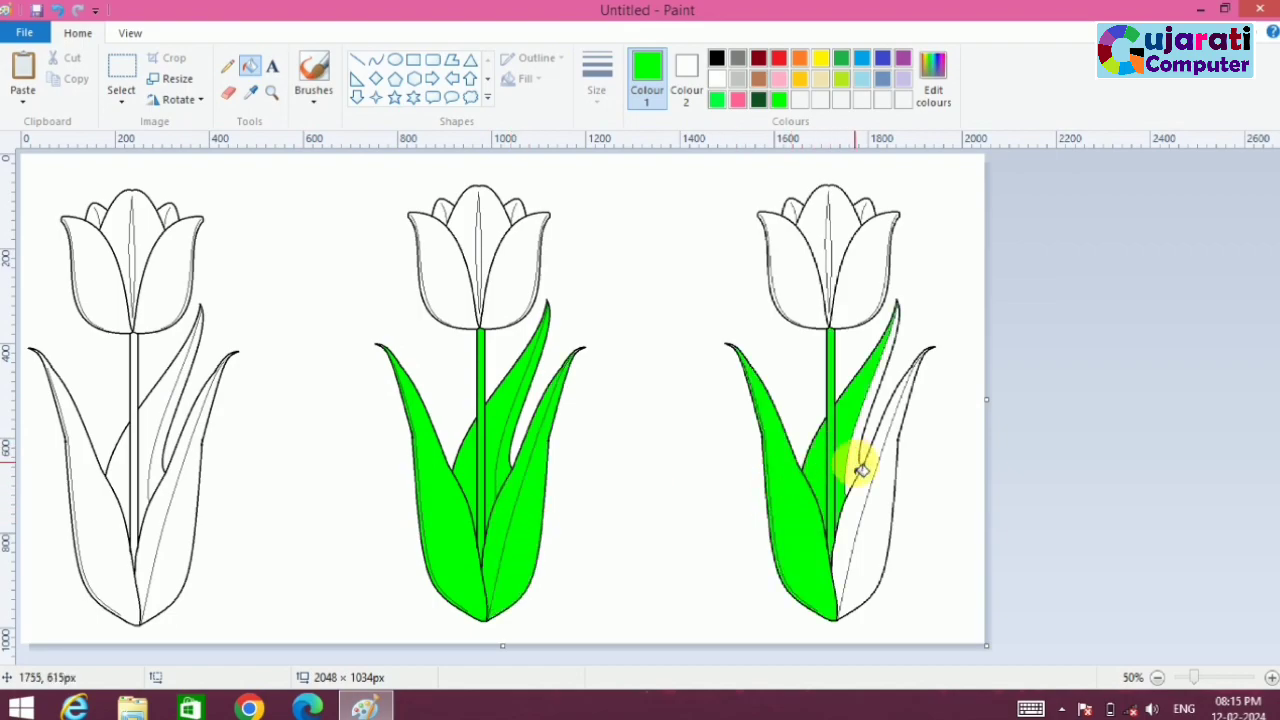
left_click(856, 457)
left_click(861, 498)
left_click(880, 525)
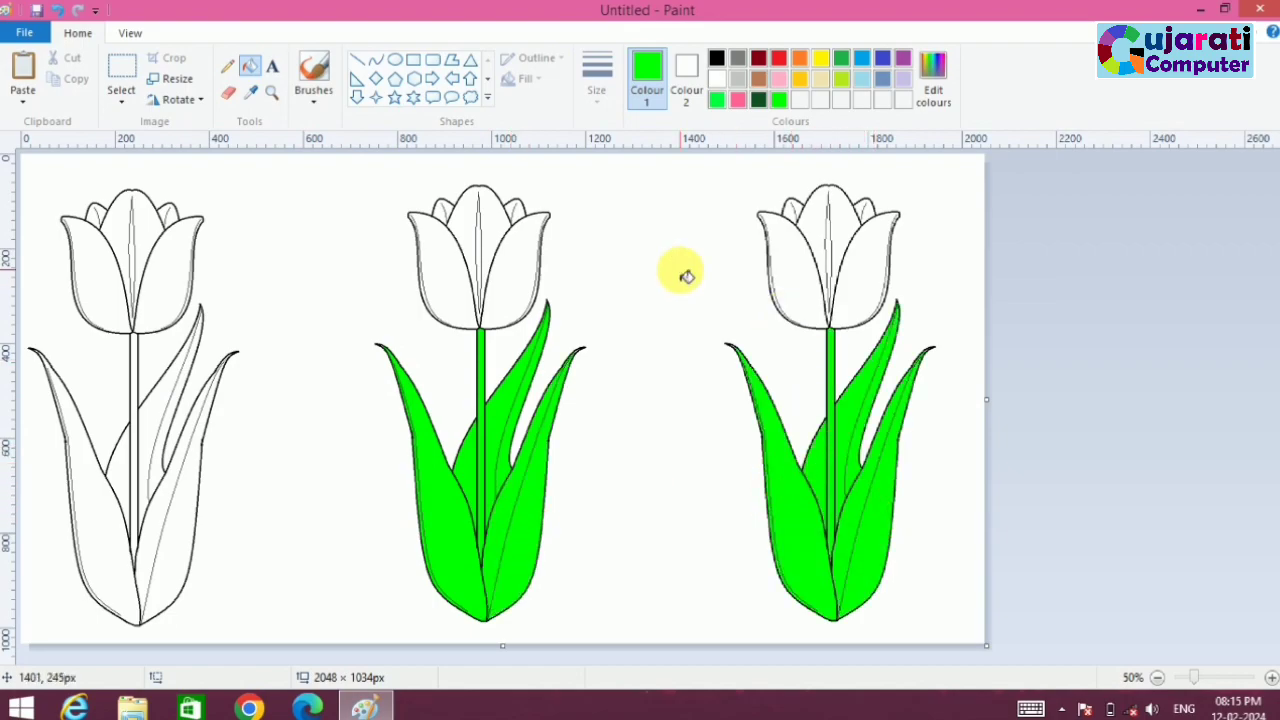
Try a pink fill on the middle tulip's left petal, undo it, and choose light pink from the basic colours as Colour 1.
left_click(444, 290)
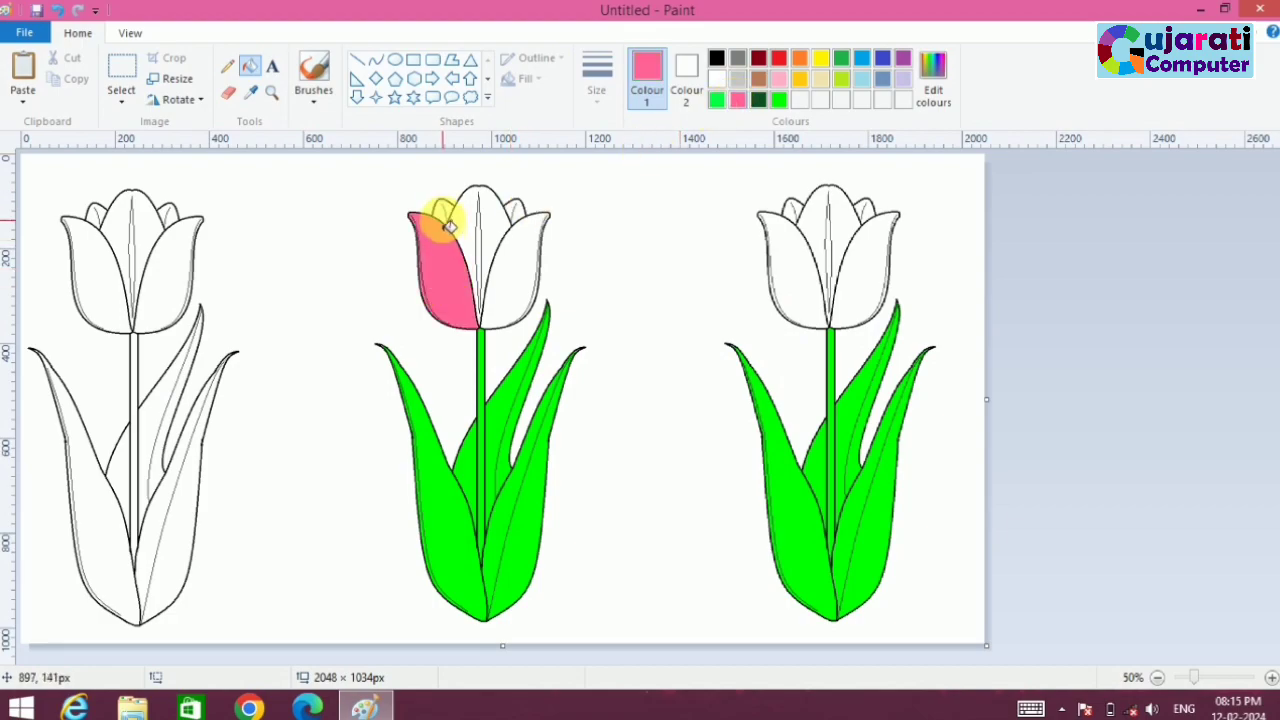
key("ctrl+z")
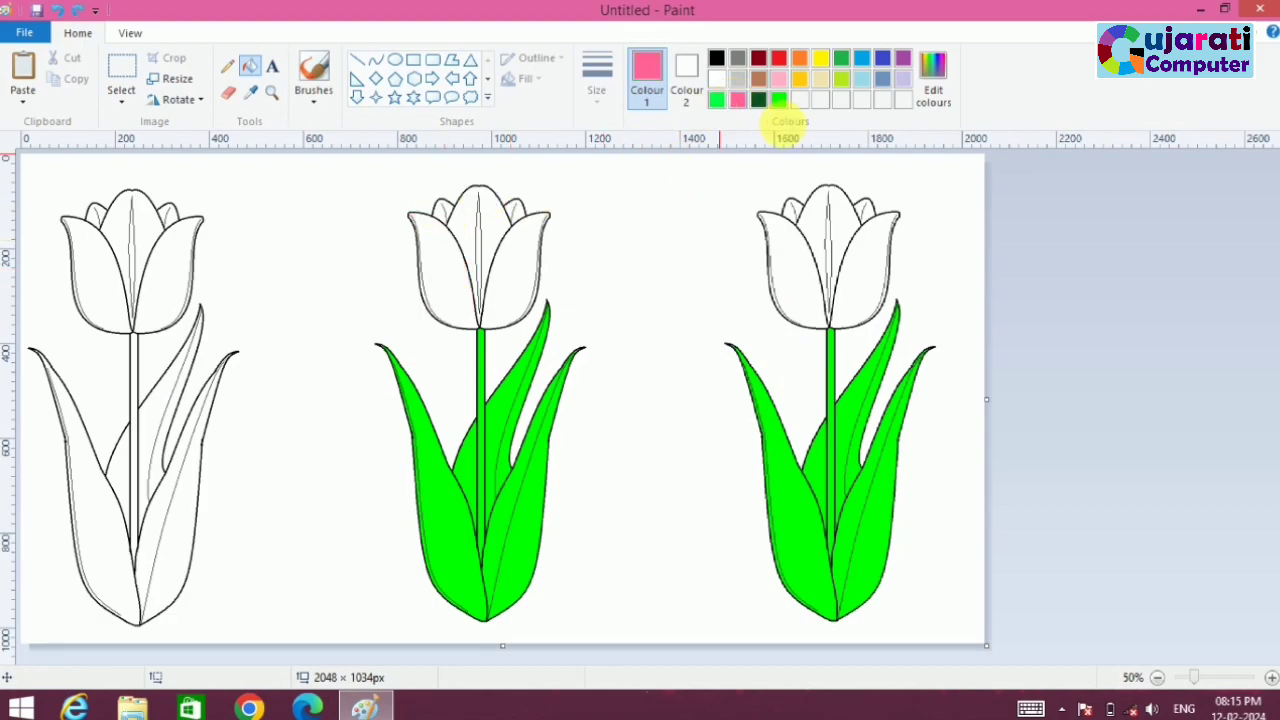
left_click(932, 78)
left_click(615, 286)
left_click(620, 266)
left_click(618, 286)
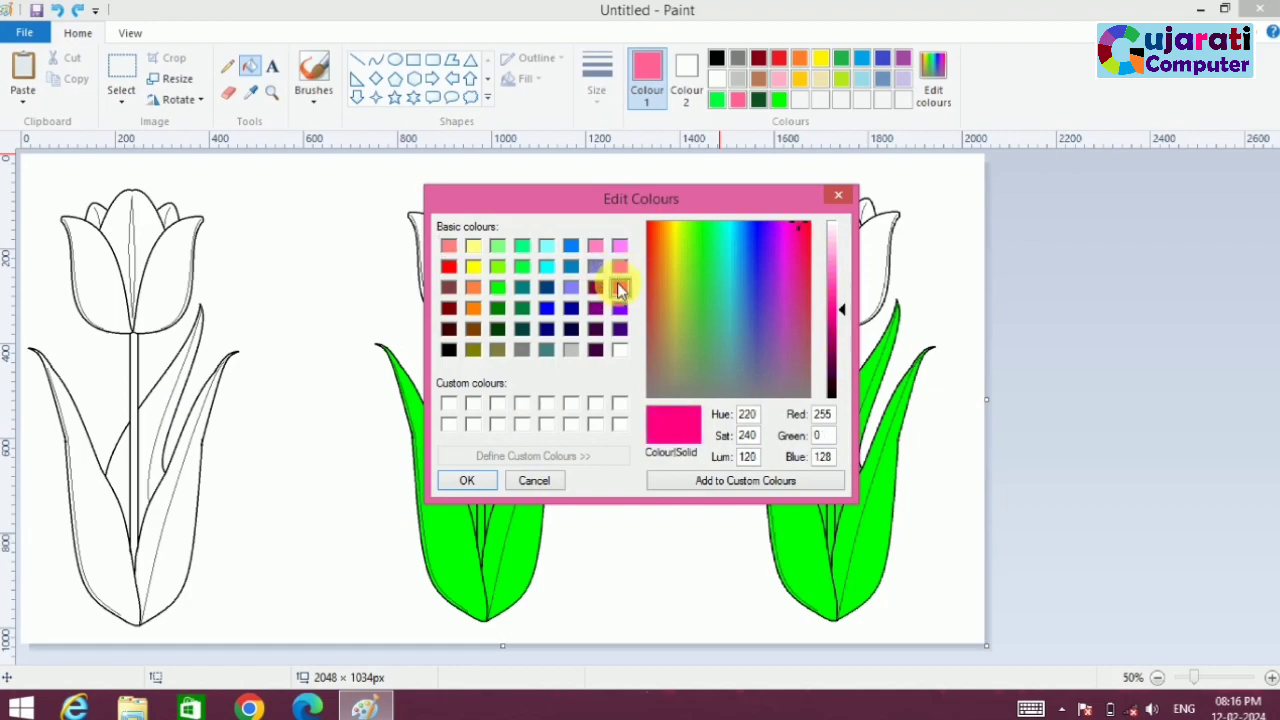
left_click(597, 246)
left_click(484, 483)
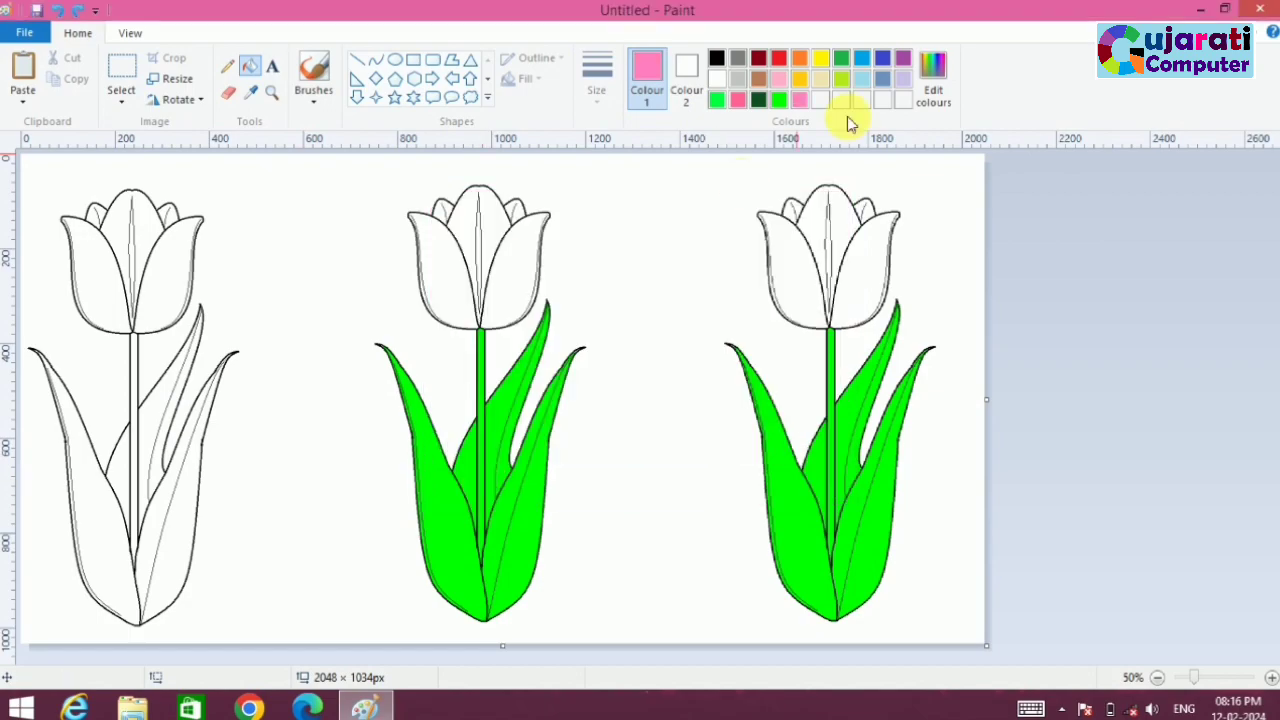
Deepen the light pink in the colour editor to a luminosity of 157.
left_click(935, 62)
left_click_drag(840, 270, 840, 282)
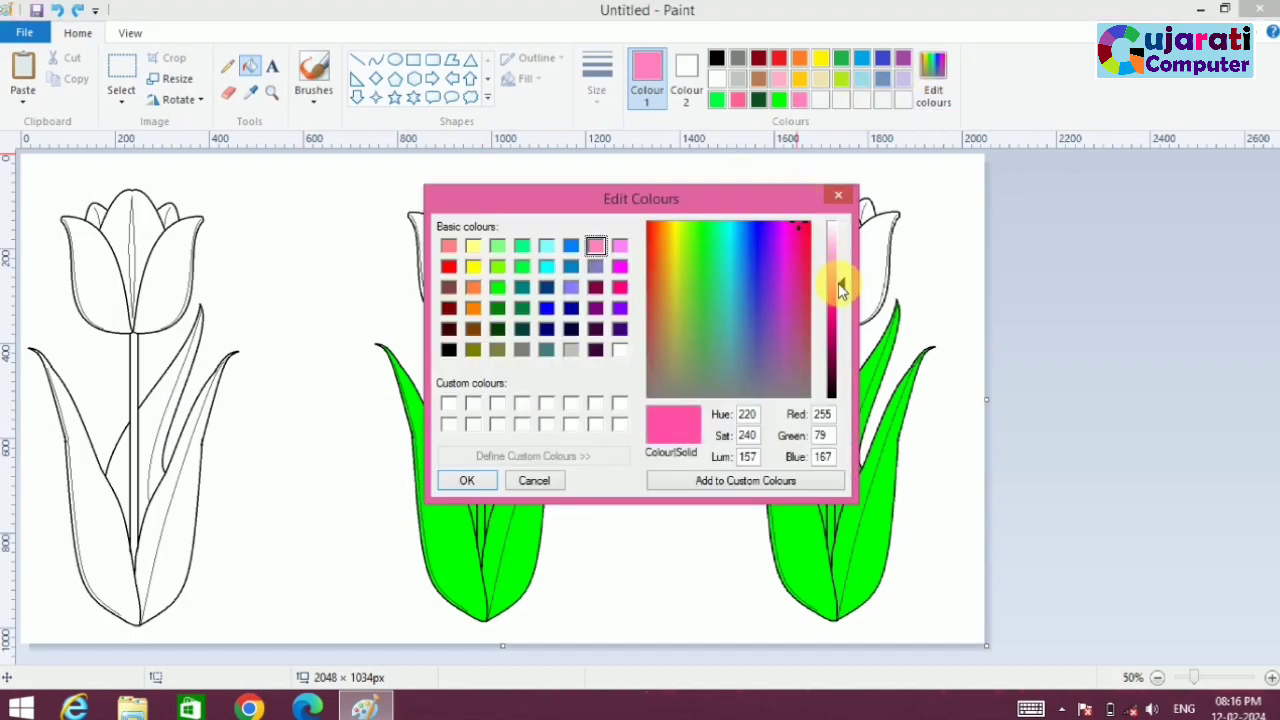